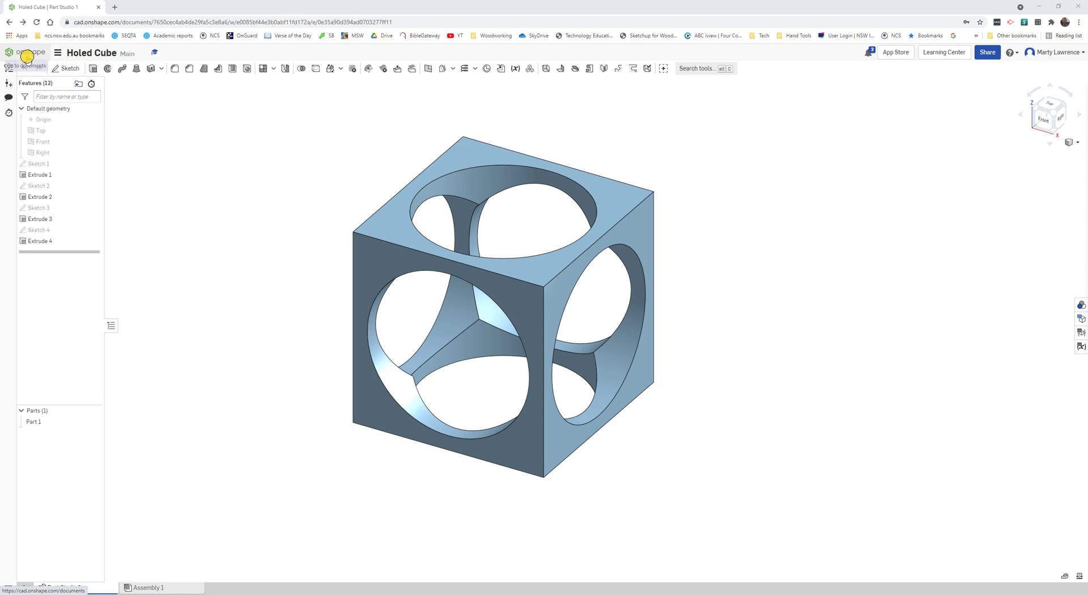
Step: Return to the documents list and create a new document named Stepped Block
left_click(19, 51)
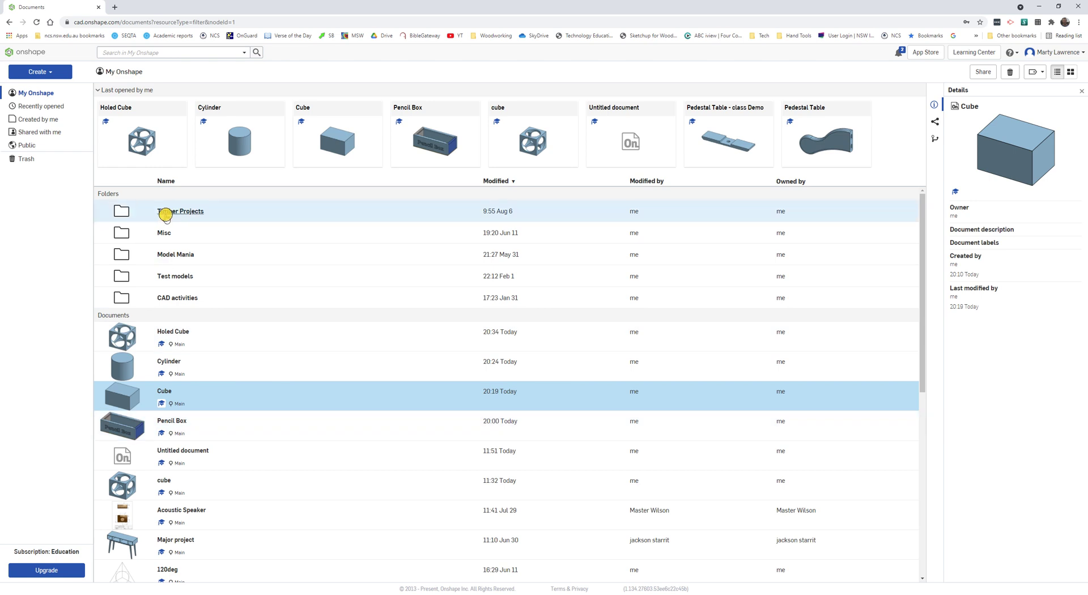
left_click(53, 69)
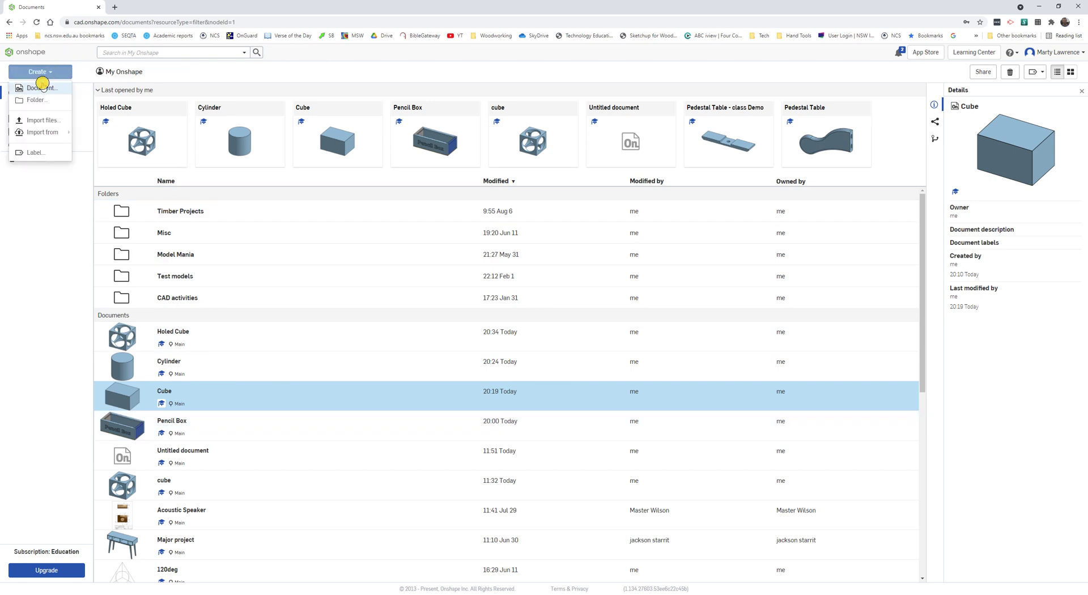
left_click(41, 87)
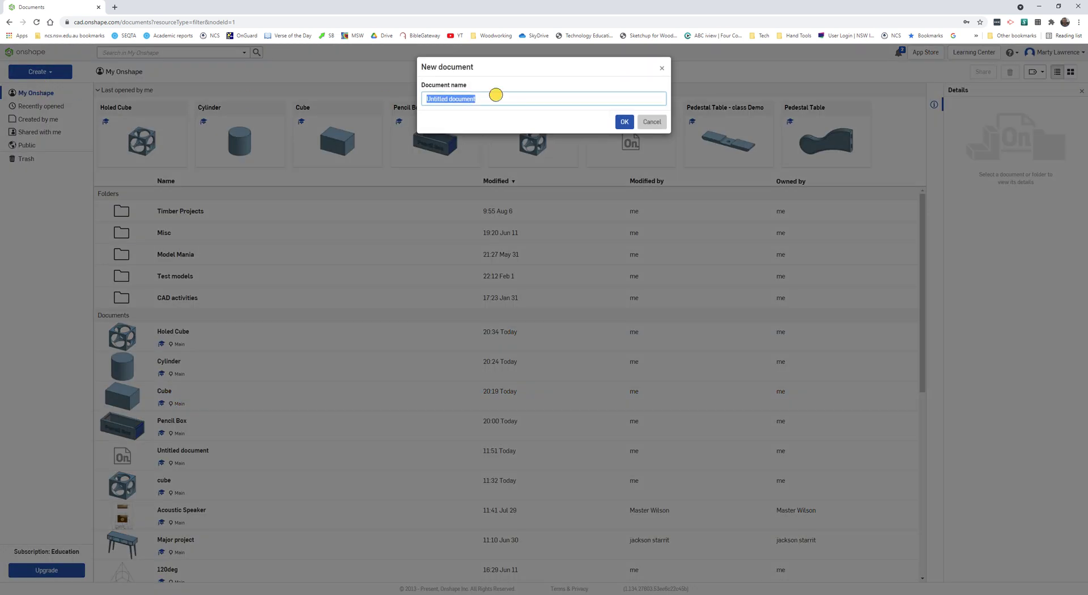
type("Steppe")
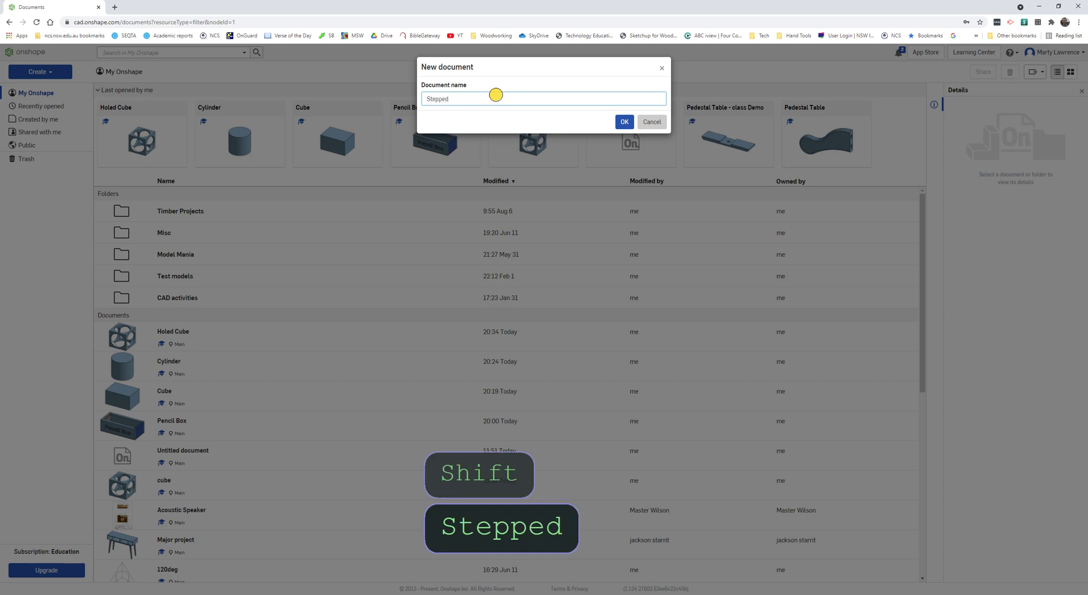
type("d Block")
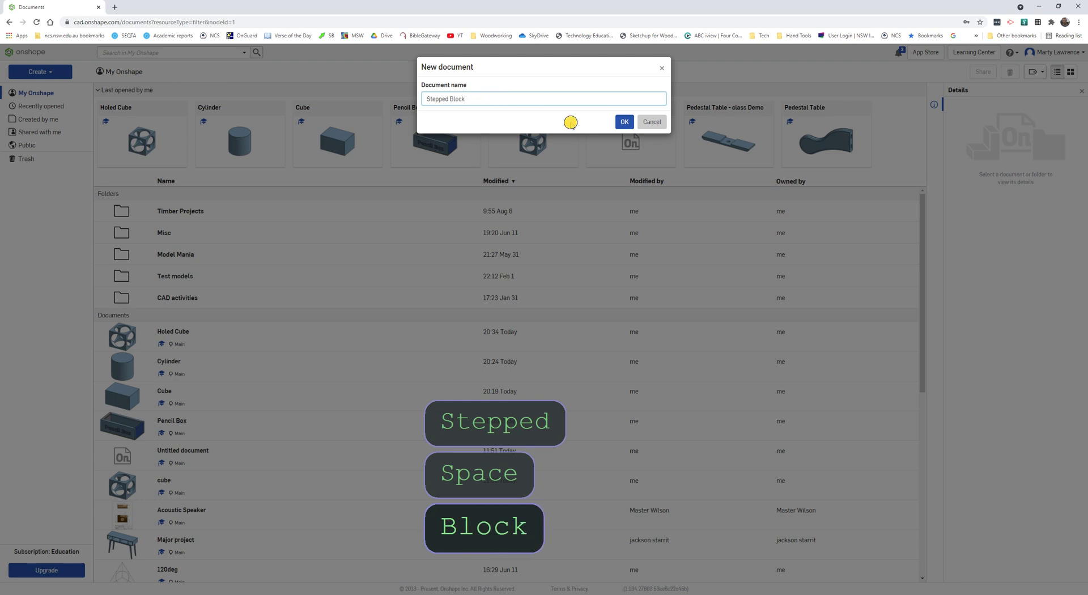
left_click(624, 122)
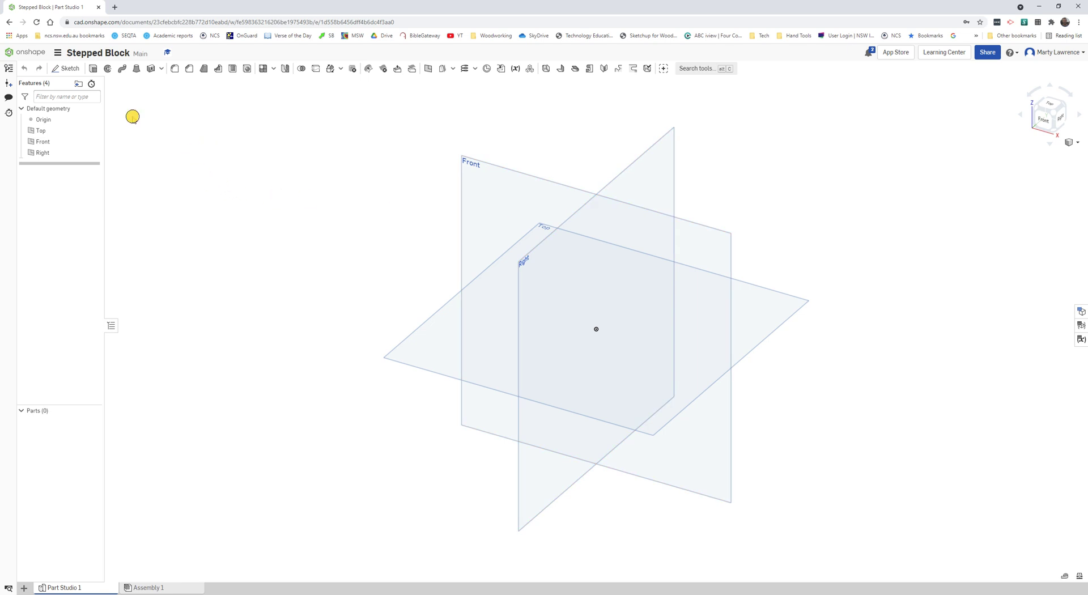
Step: Start a sketch on the Front plane and hide the origin and the Top, Front and Right planes
left_click(72, 70)
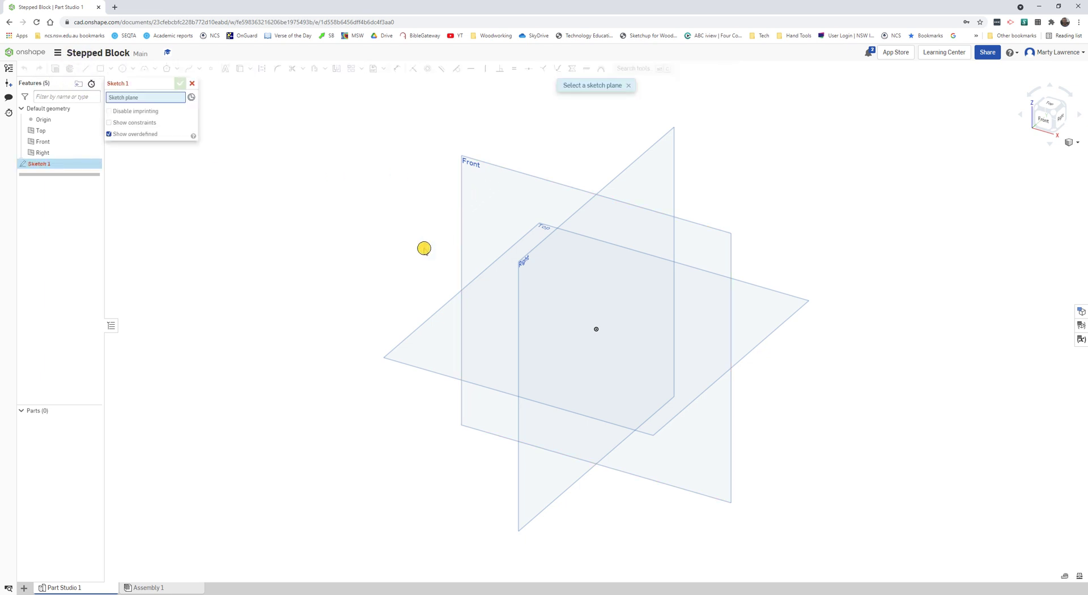
left_click(480, 177)
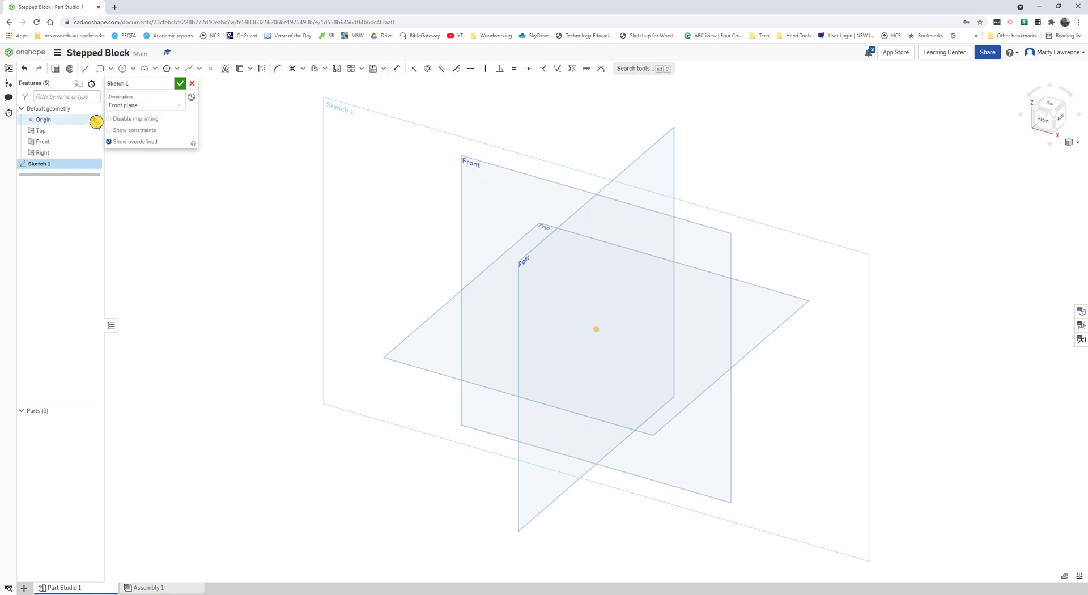
left_click(96, 119)
left_click(96, 131)
left_click(94, 142)
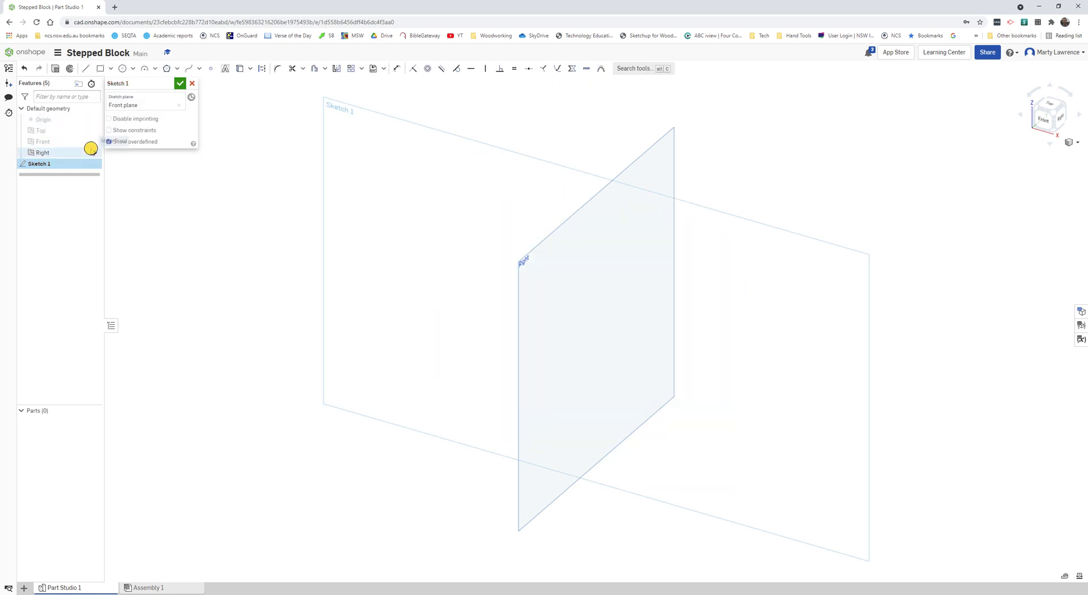
left_click(94, 152)
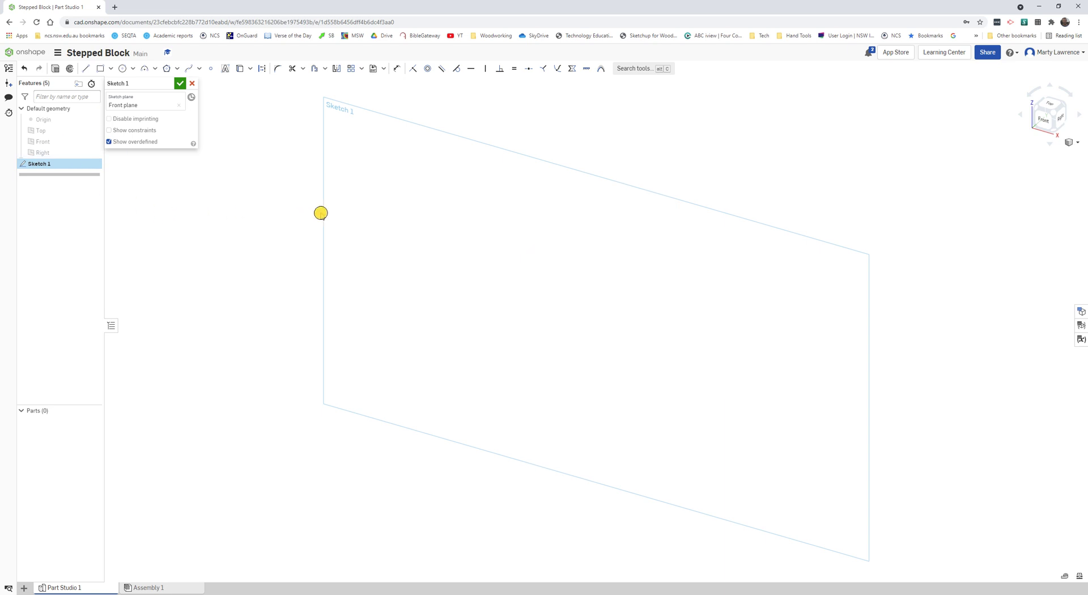
Step: Sketch a corner rectangle about 175 mm wide and 65 mm high near the middle of the Front plane
right_click(791, 272)
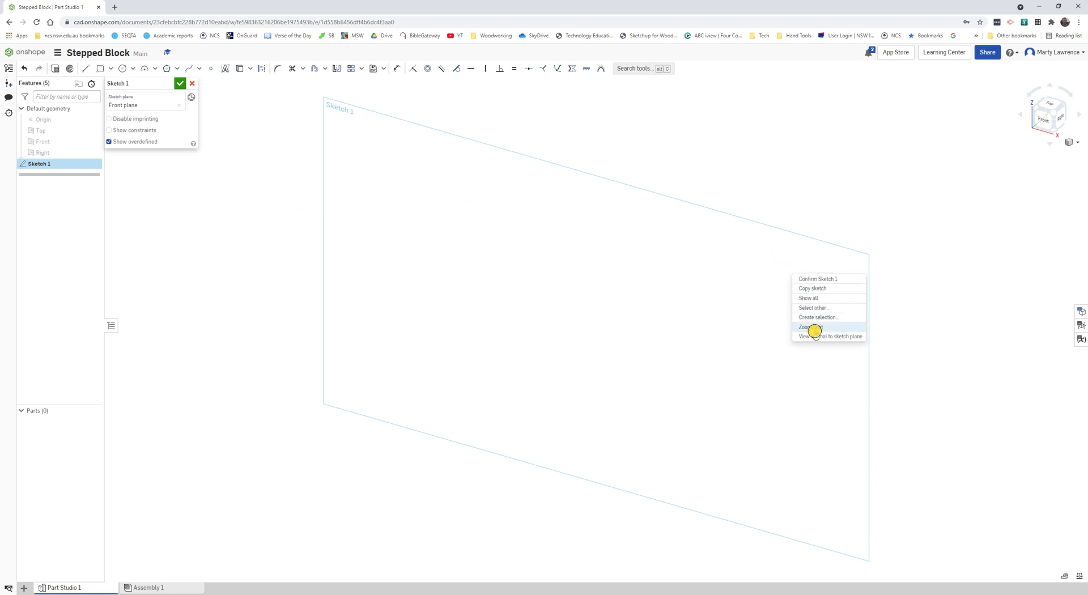
left_click(814, 335)
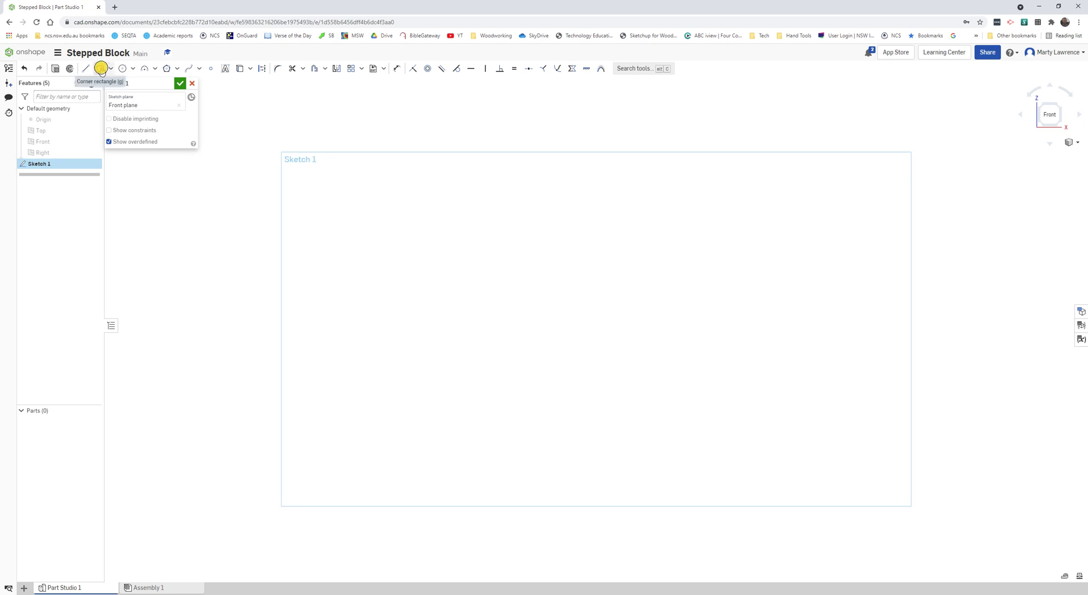
left_click(101, 68)
left_click(379, 259)
left_click(650, 363)
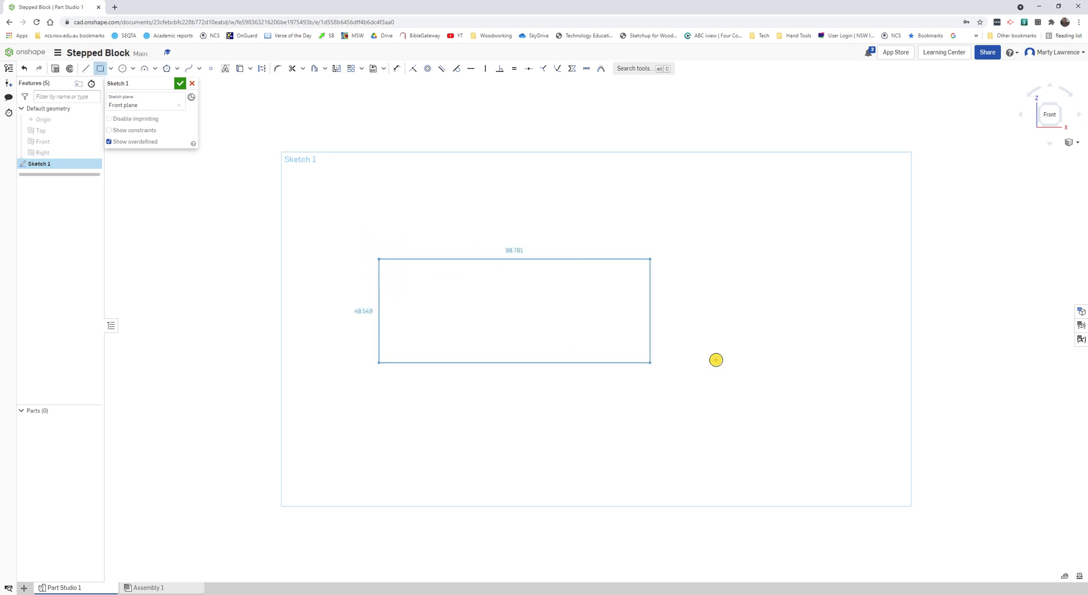
left_click(742, 393)
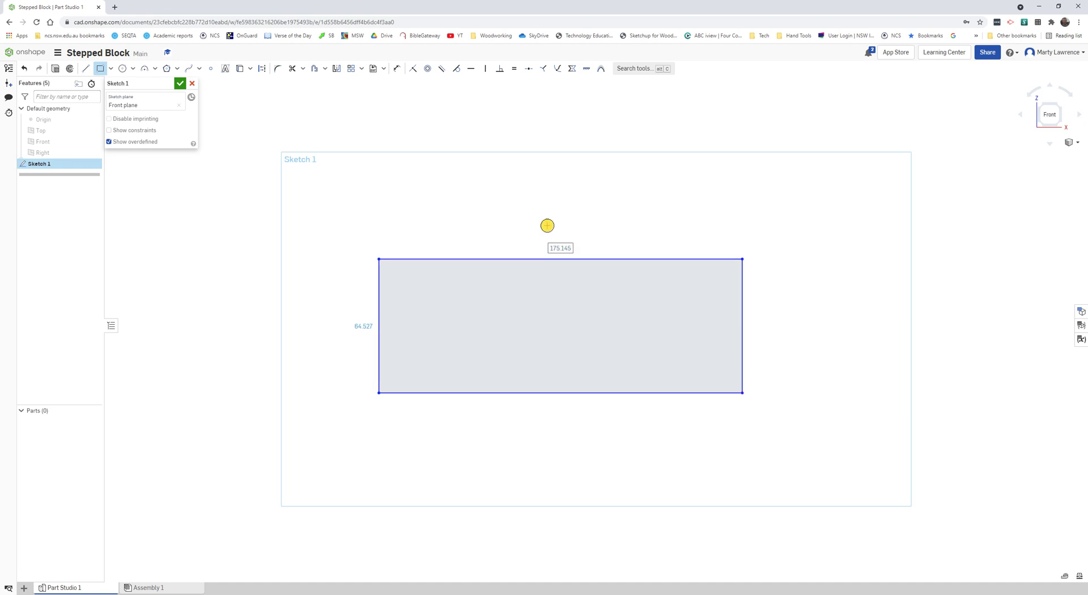
Step: Dimension the rectangle to 100 mm wide and 40 mm high, and finish the sketch
left_click(396, 73)
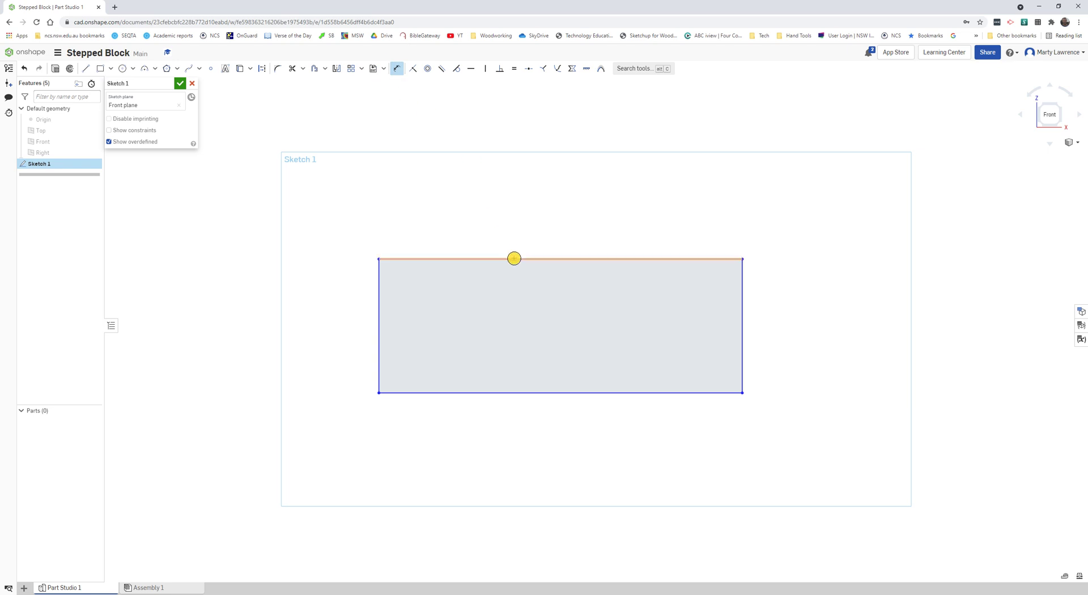
left_click(514, 259)
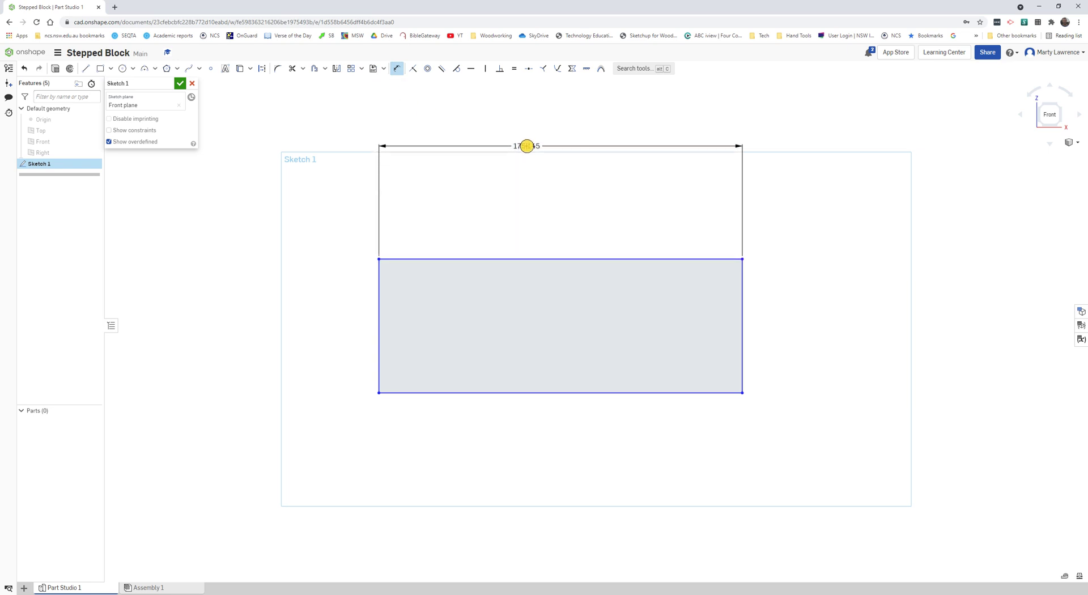
left_click(527, 143)
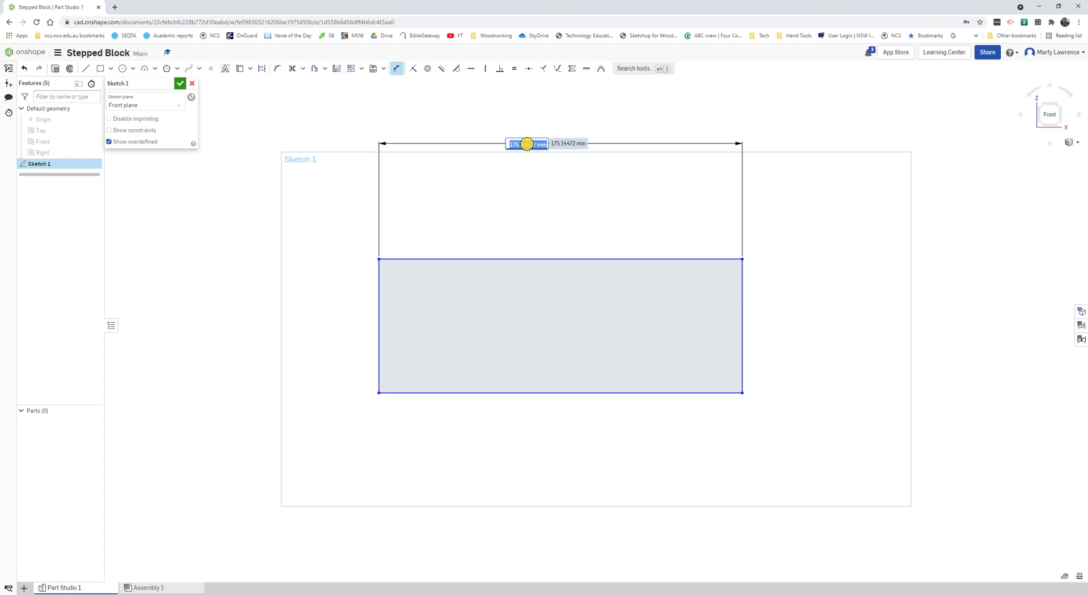
type("100")
key("Return")
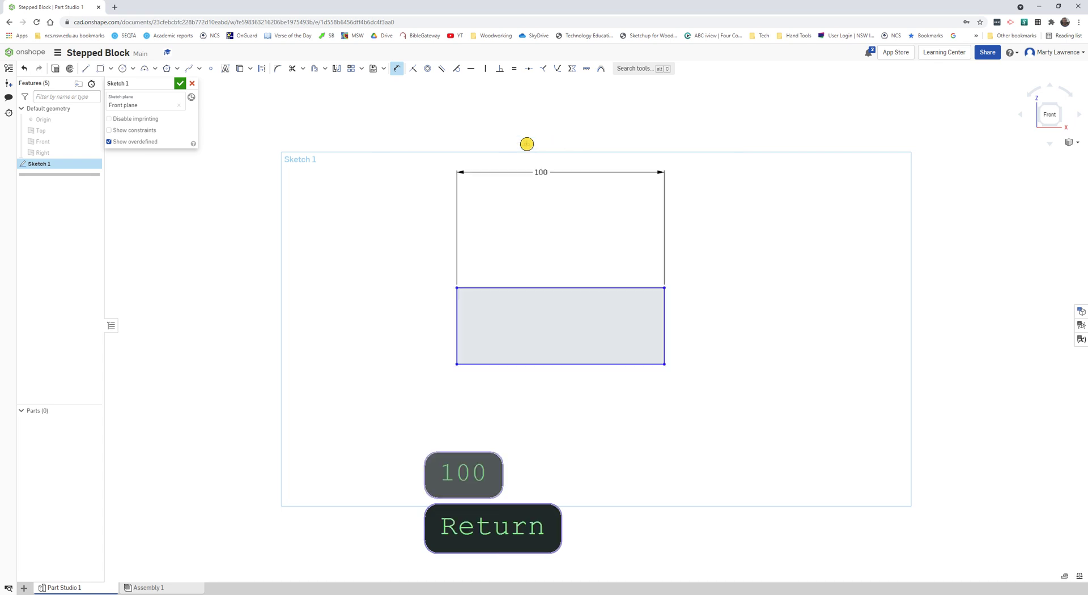
left_click(459, 312)
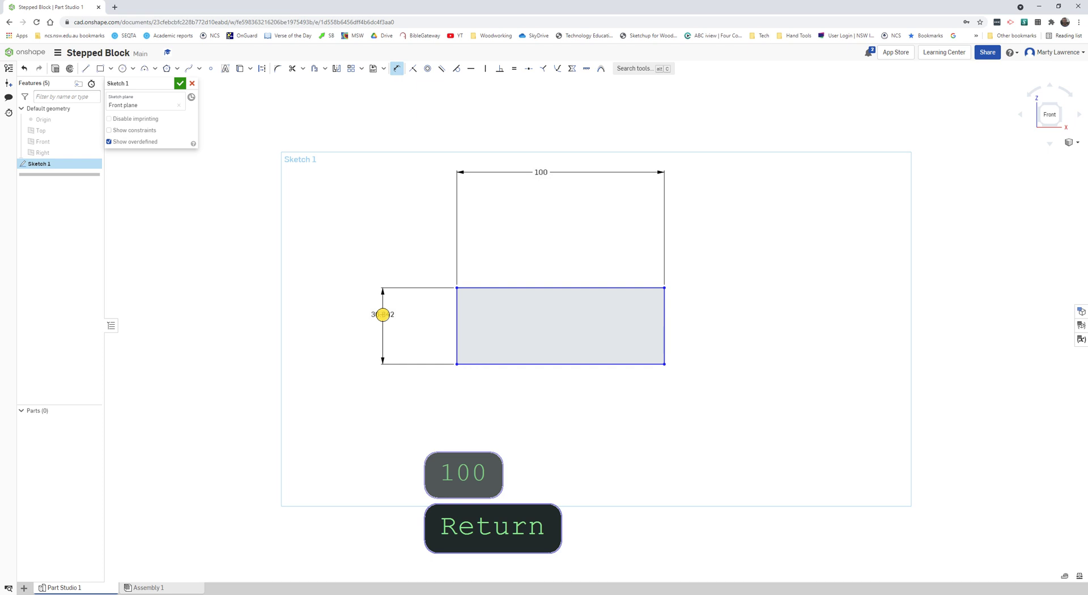
left_click(382, 314)
type("40")
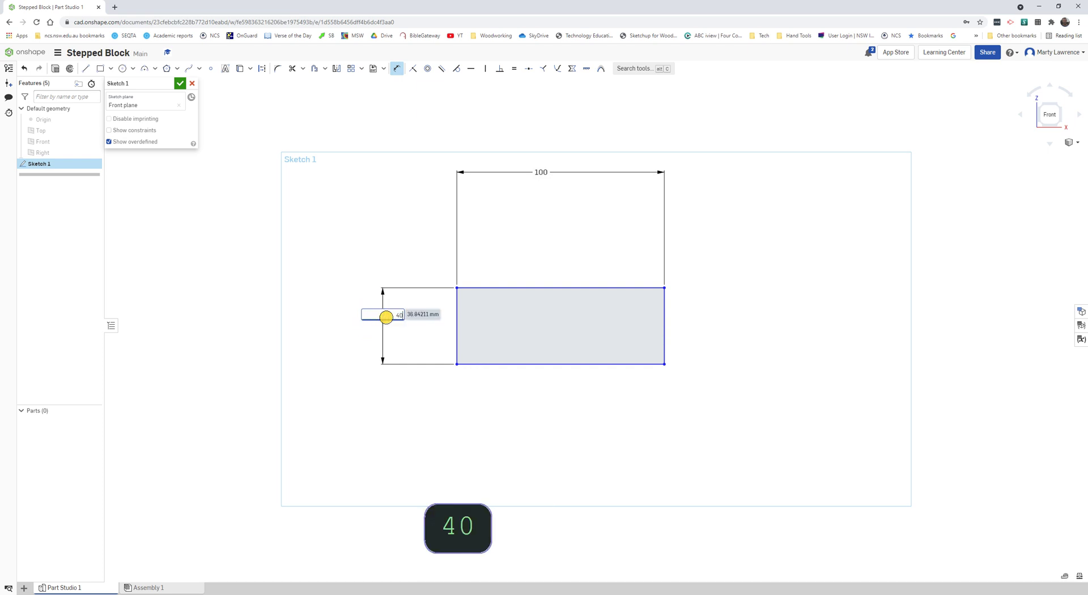
key("Return")
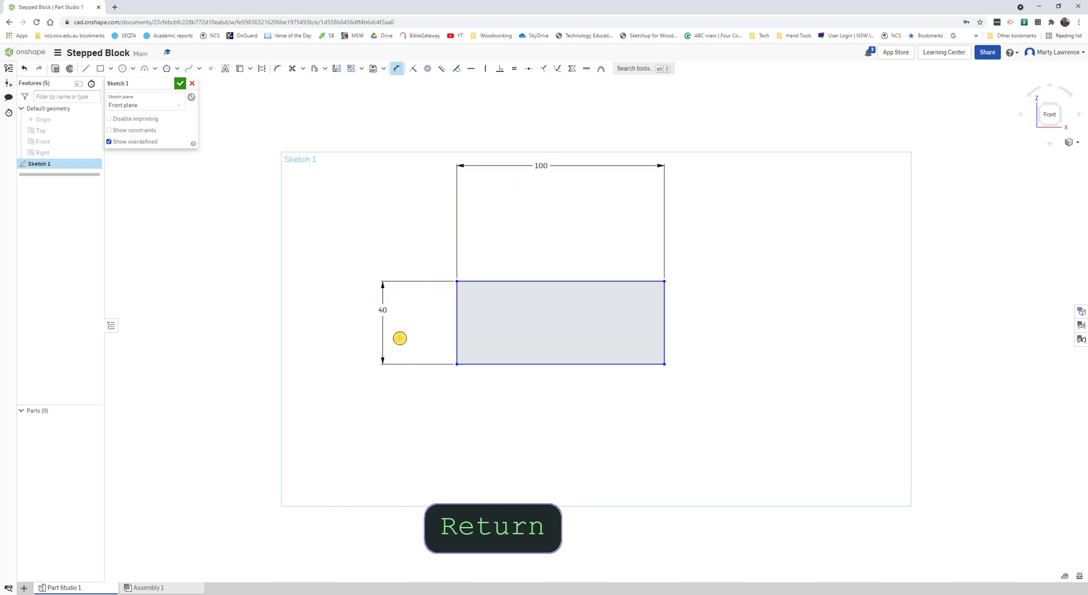
left_click(179, 84)
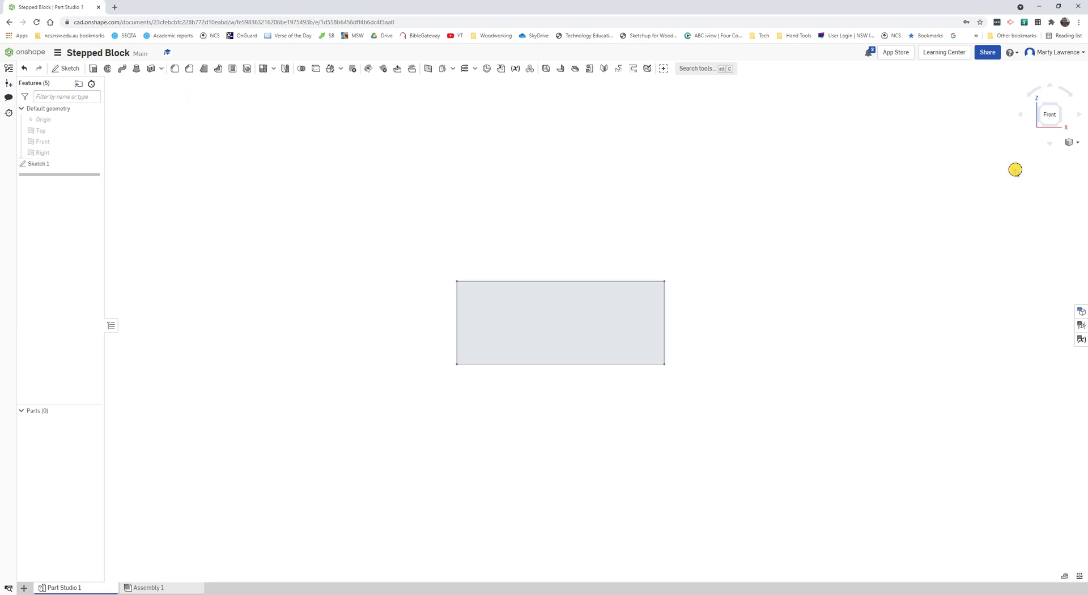
Step: Extrude the rectangle as a new solid with a blind depth of 40 mm
left_click(1074, 146)
left_click(1050, 176)
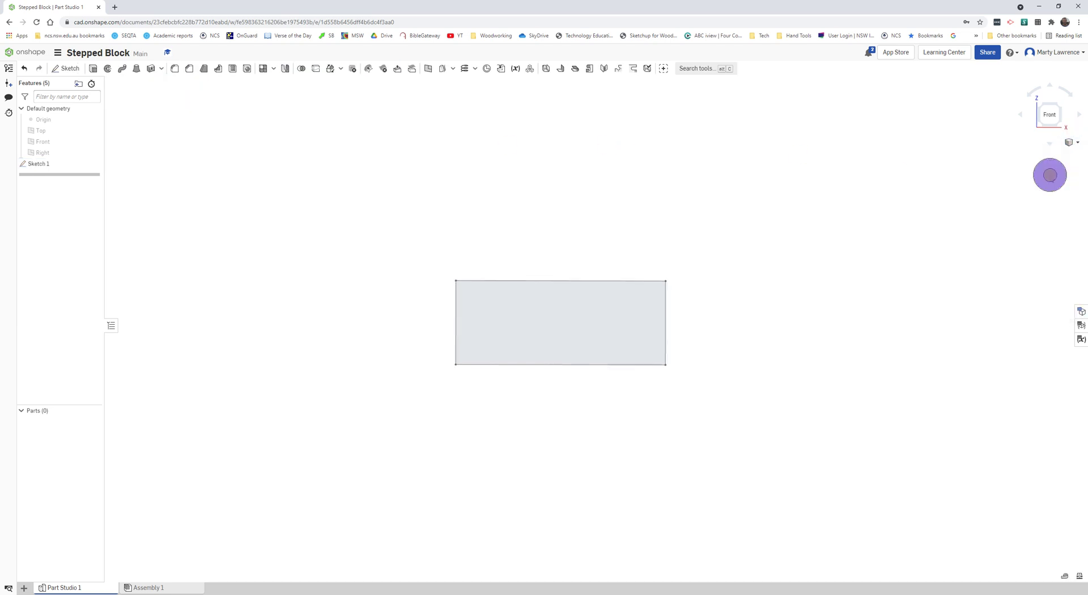
scroll(903, 284, "down", 5)
middle_click_drag(902, 286, 668, 277)
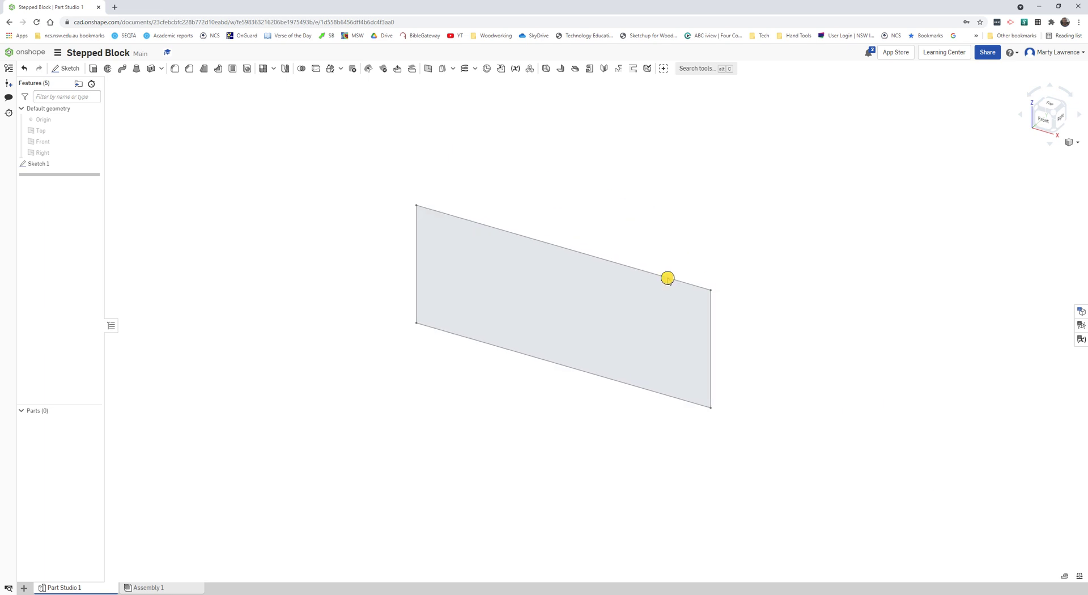
left_click(92, 72)
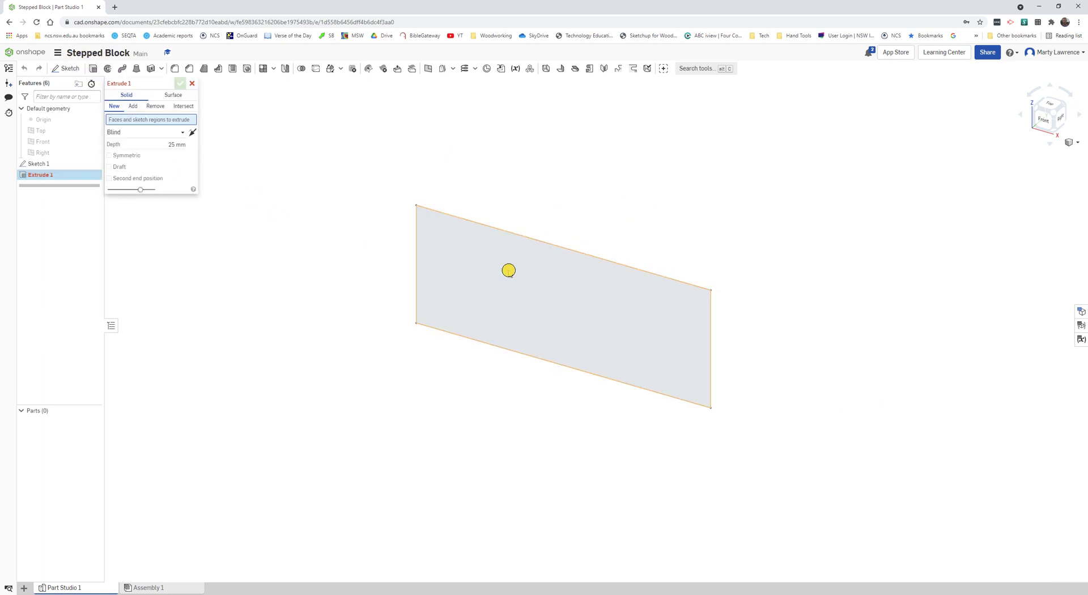
left_click(520, 288)
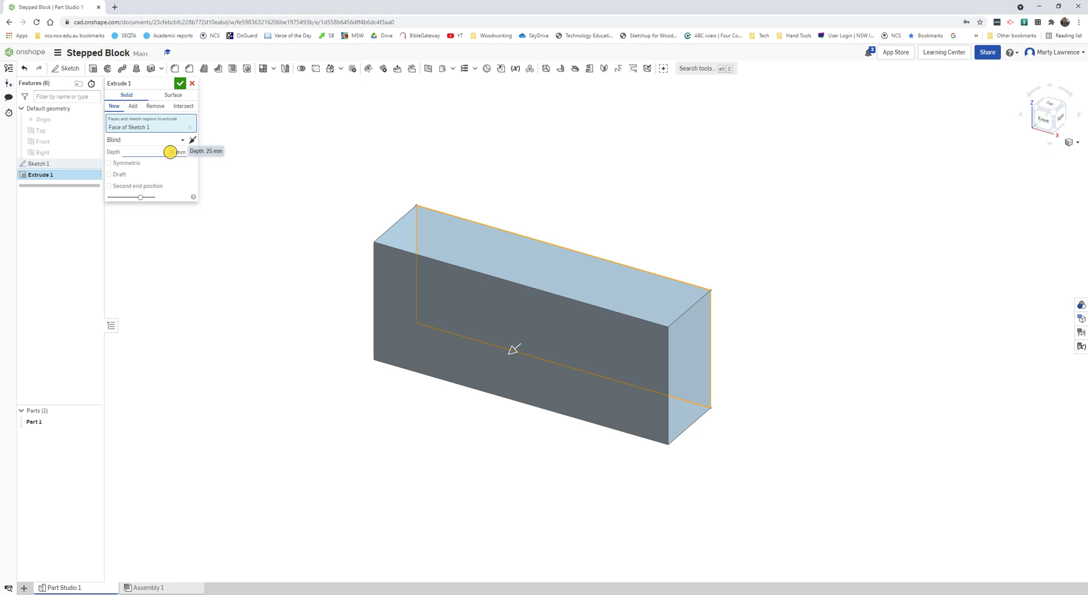
left_click(168, 155)
type("40")
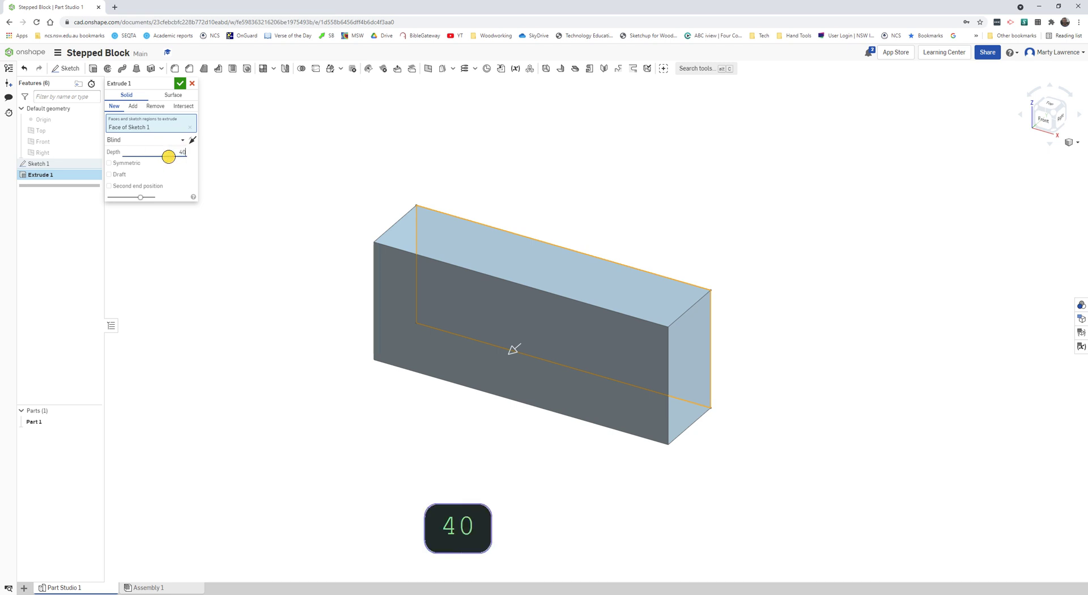
key("Return")
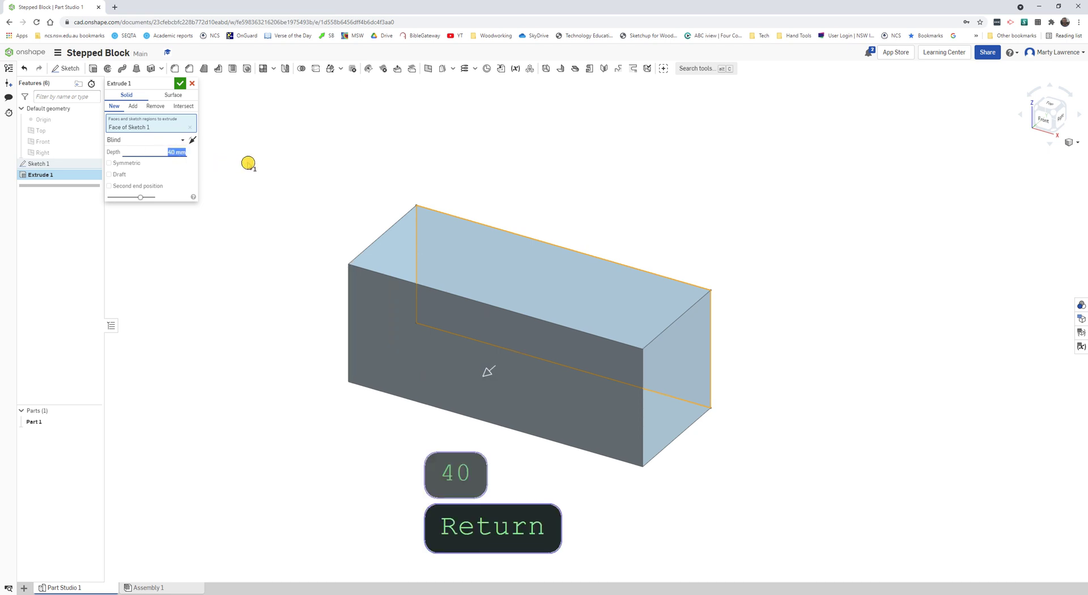
left_click(179, 83)
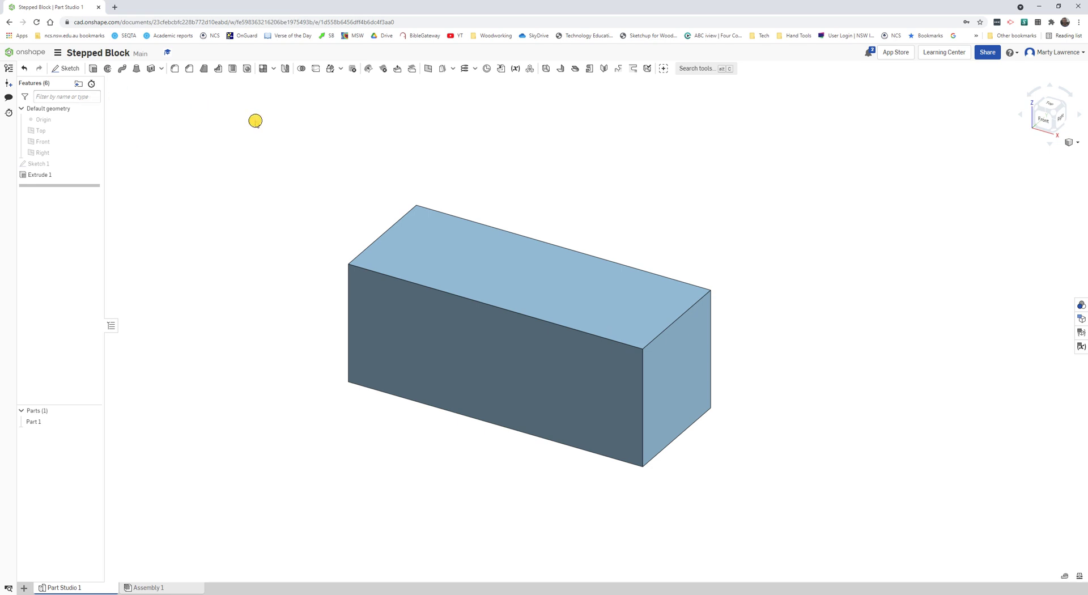
Step: Start a new sketch on the long front face of the extruded block
left_click(66, 68)
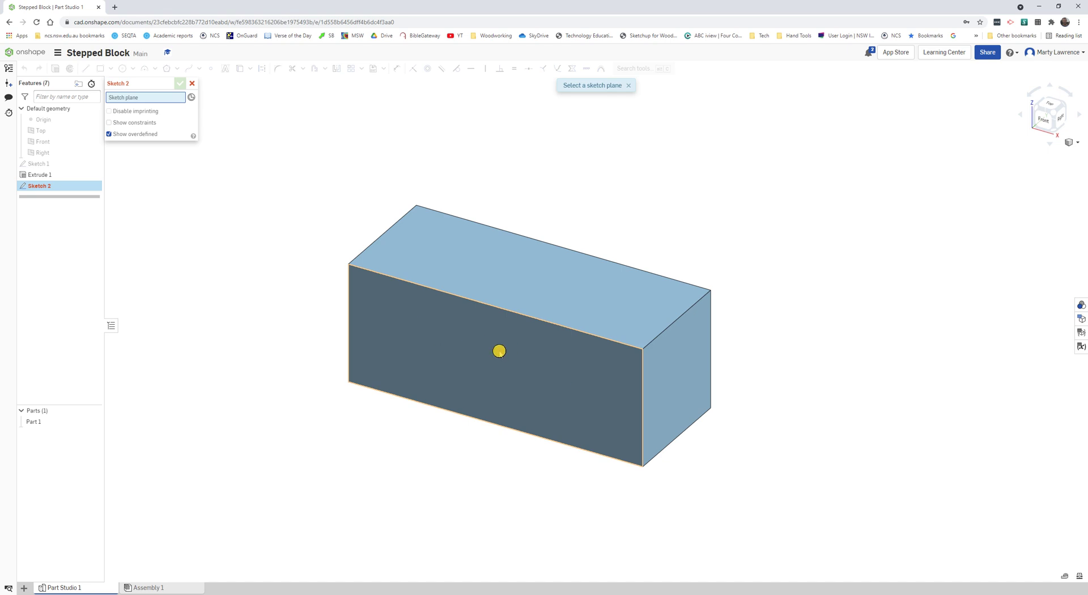
left_click(499, 351)
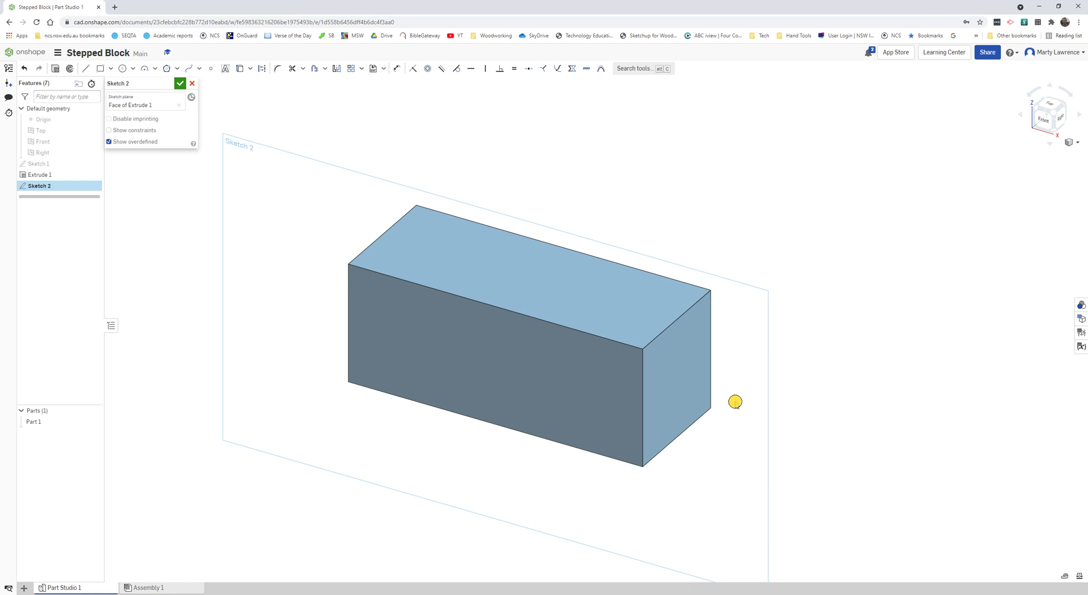
key("n")
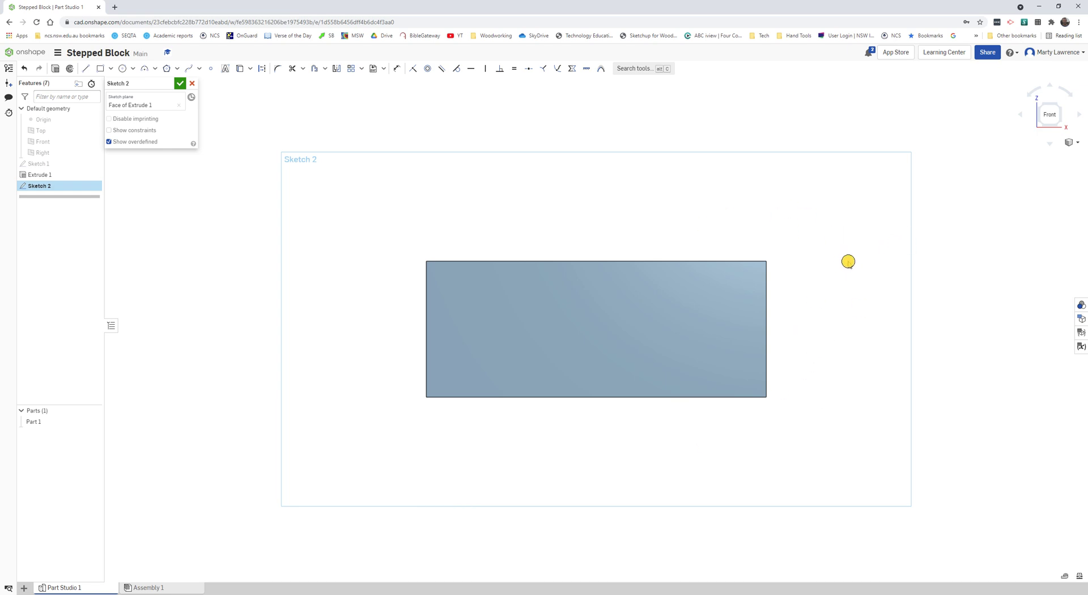
scroll(850, 262, "down", 1)
middle_click_drag(853, 264, 749, 263)
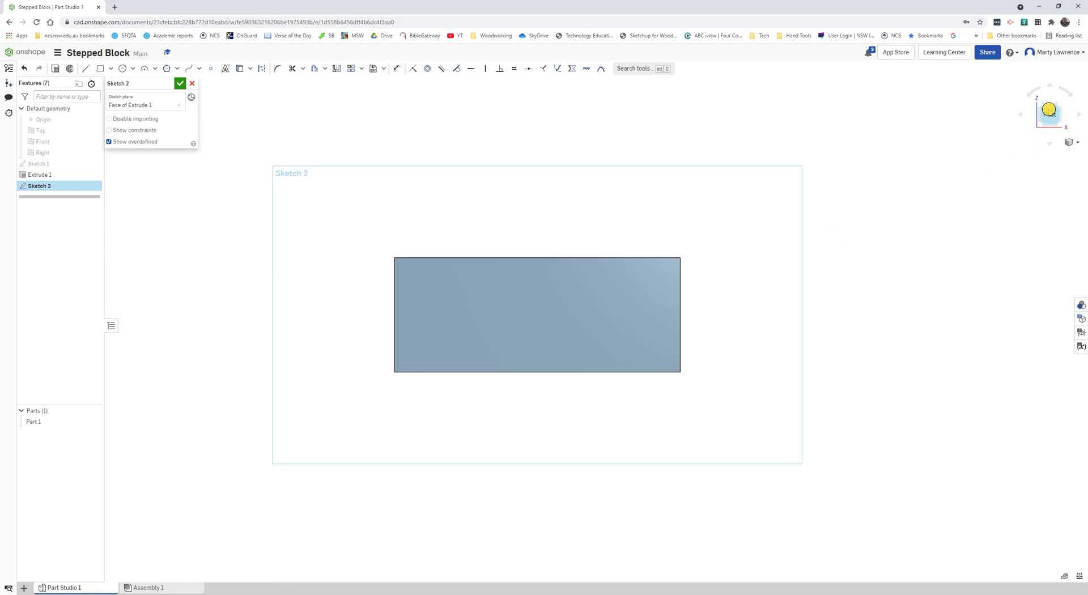
right_click(788, 251)
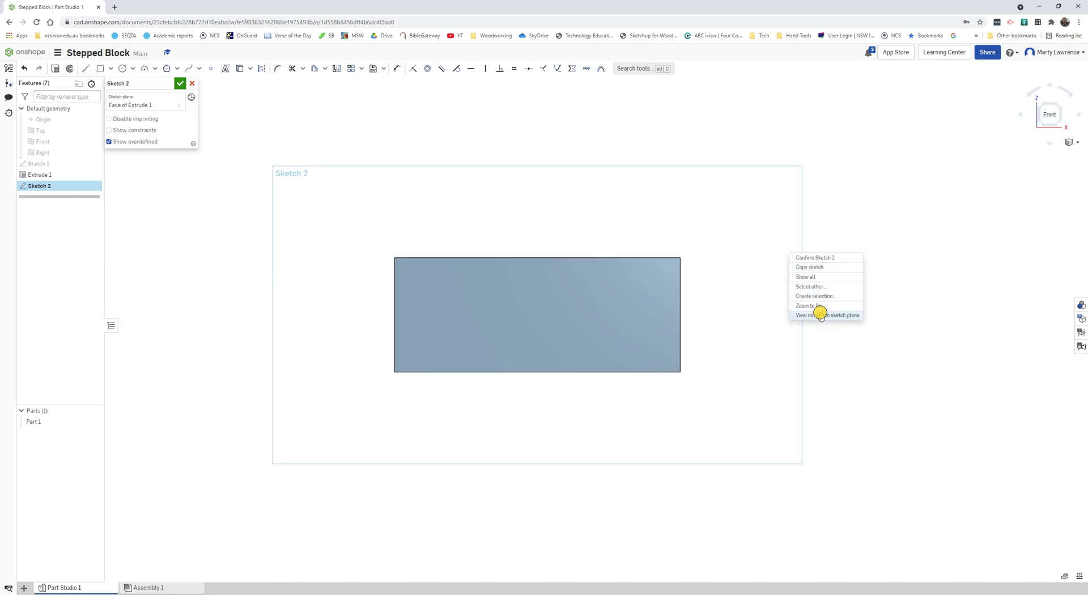
left_click(722, 235)
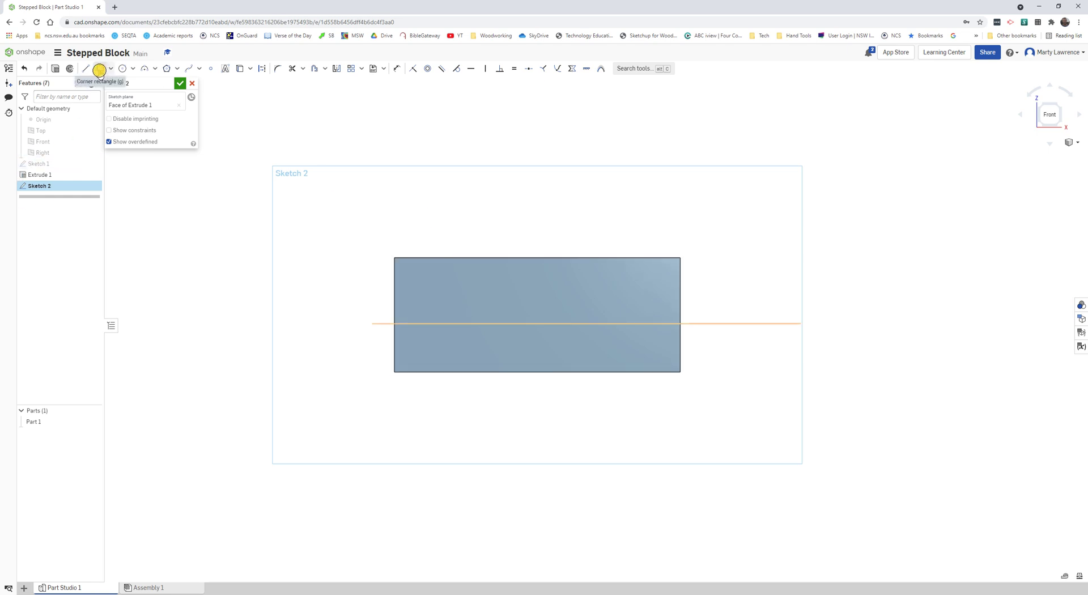
Step: Sketch a corner rectangle about 41 mm wide and 18 mm high from the upper-right corner of the block's front face
left_click(98, 68)
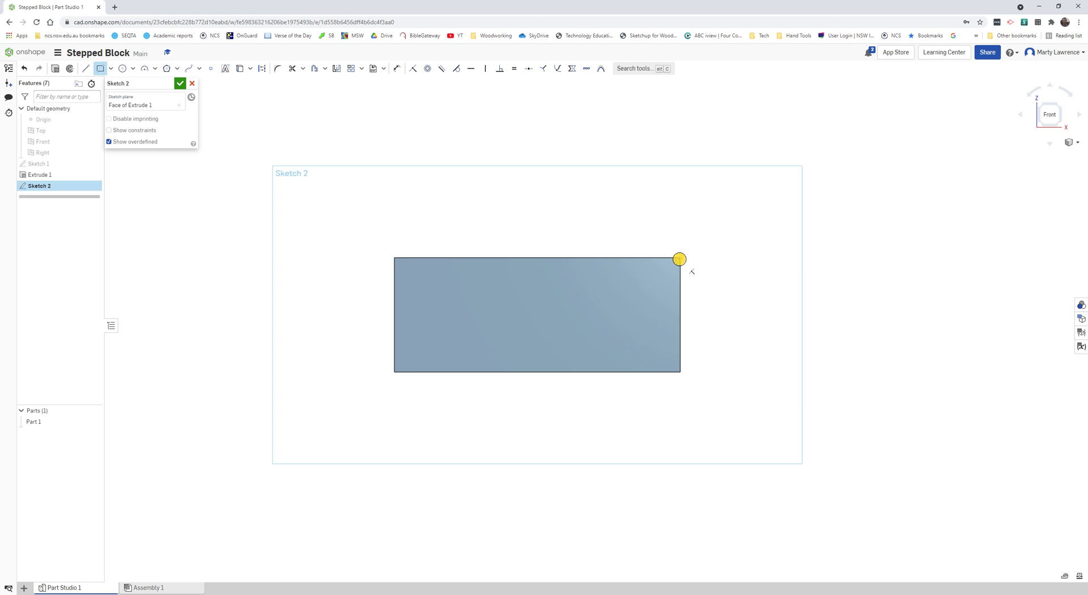
left_click(680, 260)
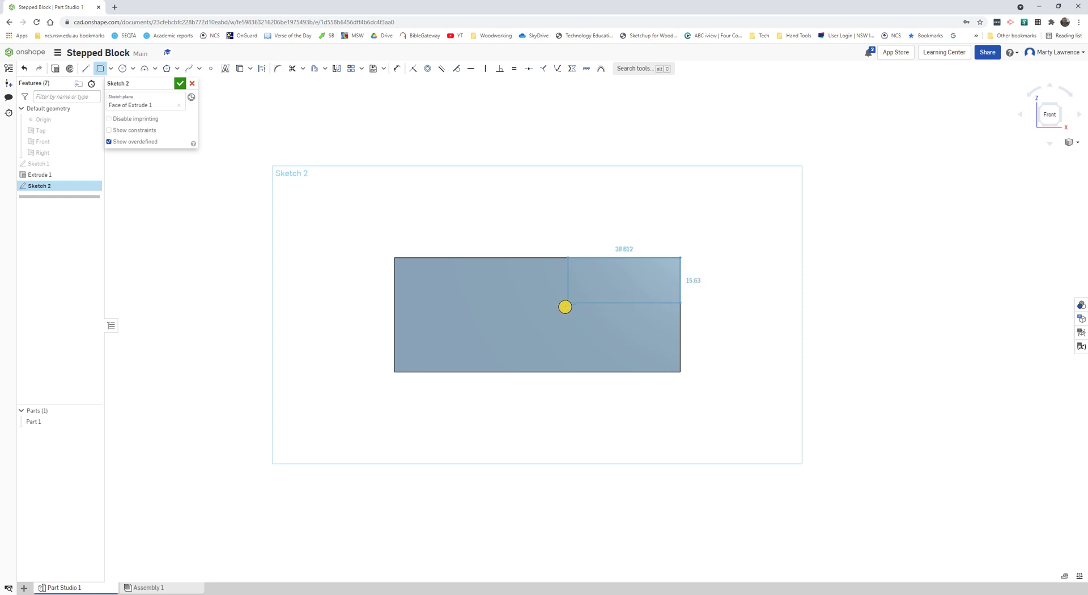
left_click(562, 309)
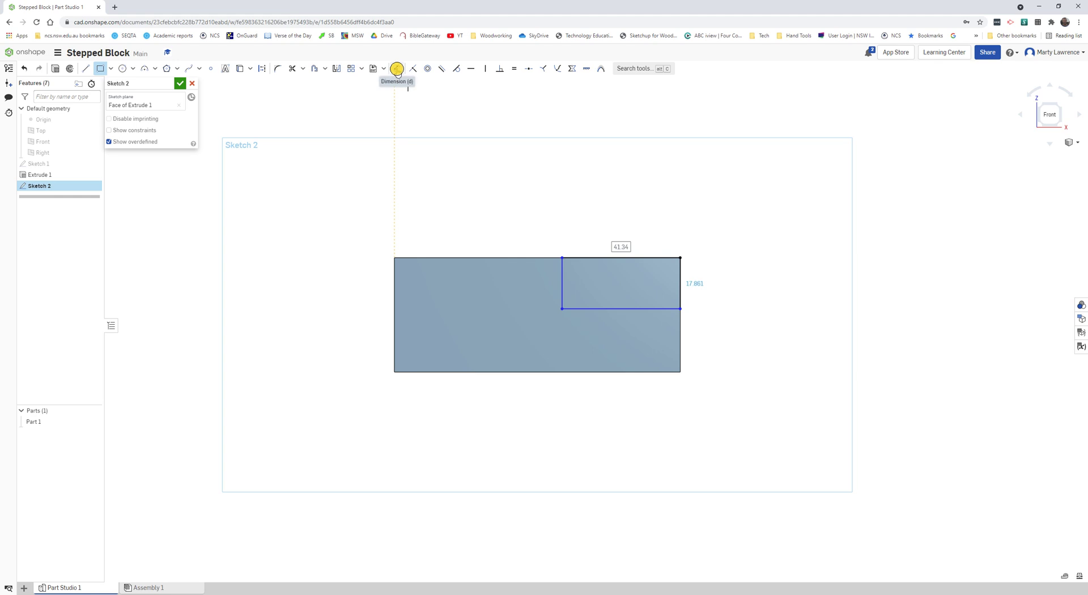
Step: Dimension the rectangle to 20 mm high and 100/2 mm wide, and finish the sketch
left_click(397, 68)
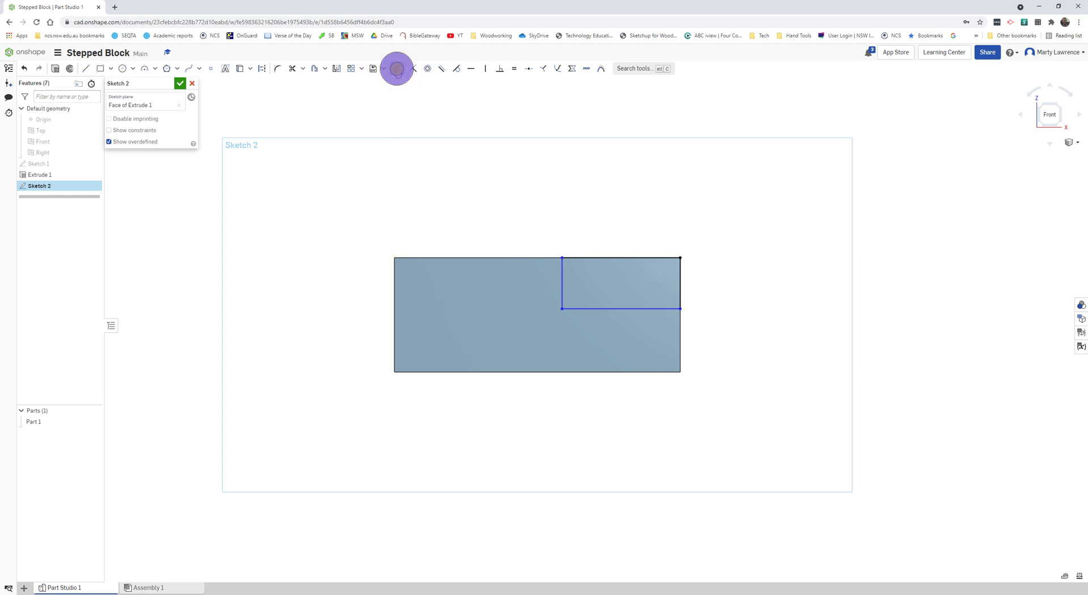
left_click(562, 274)
left_click(311, 272)
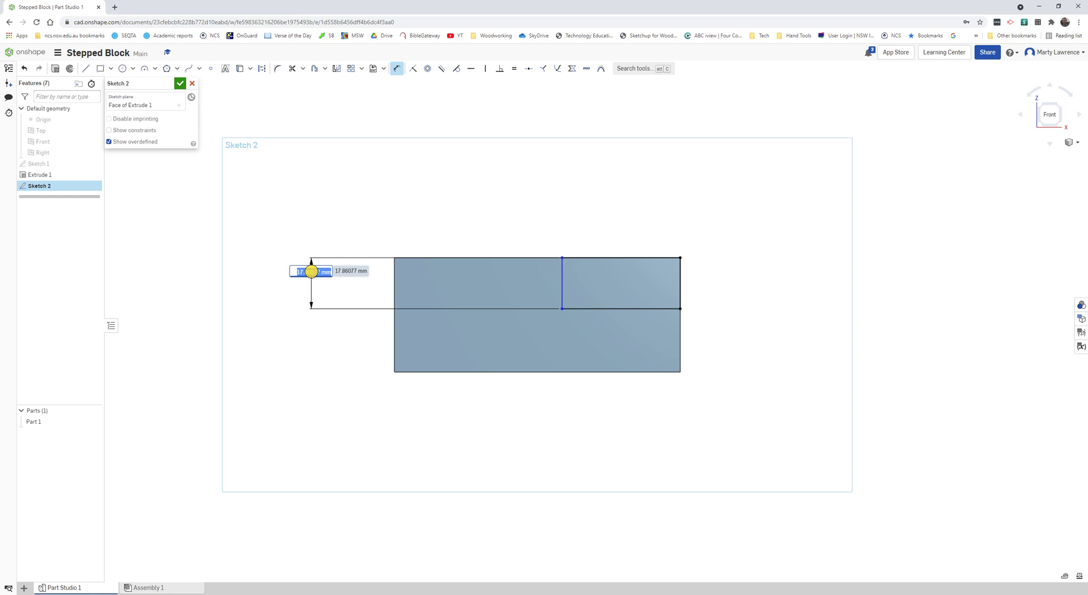
type("20")
key("Return")
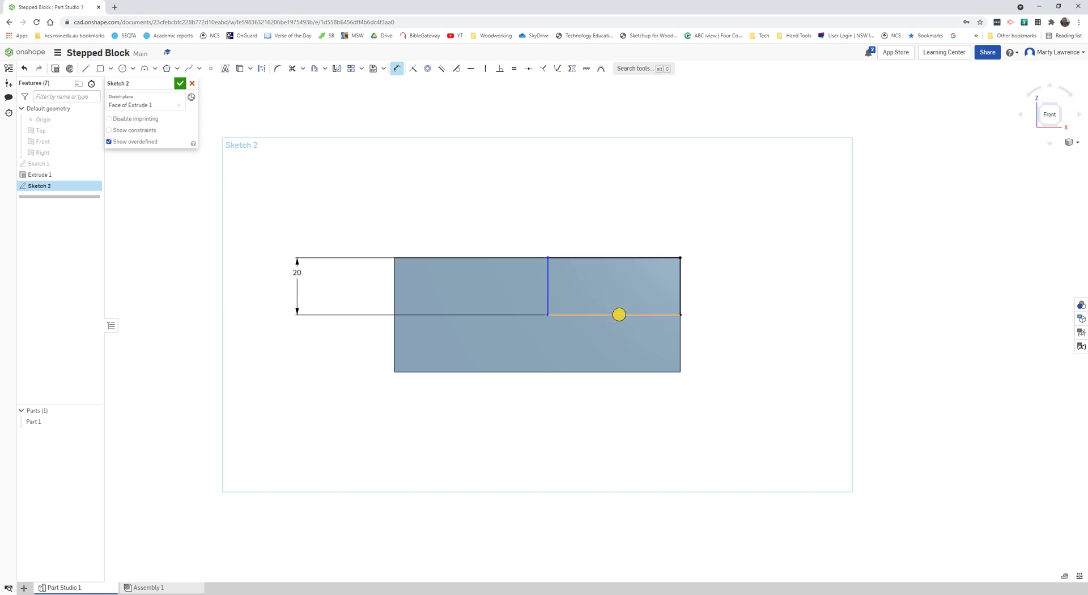
left_click(619, 314)
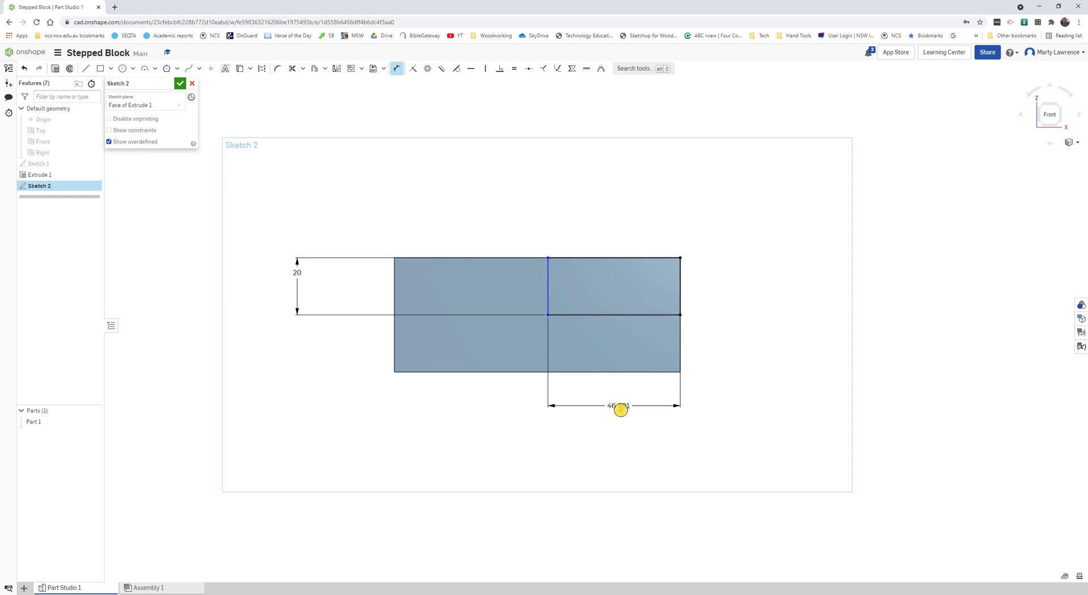
left_click_drag(646, 435, 629, 437)
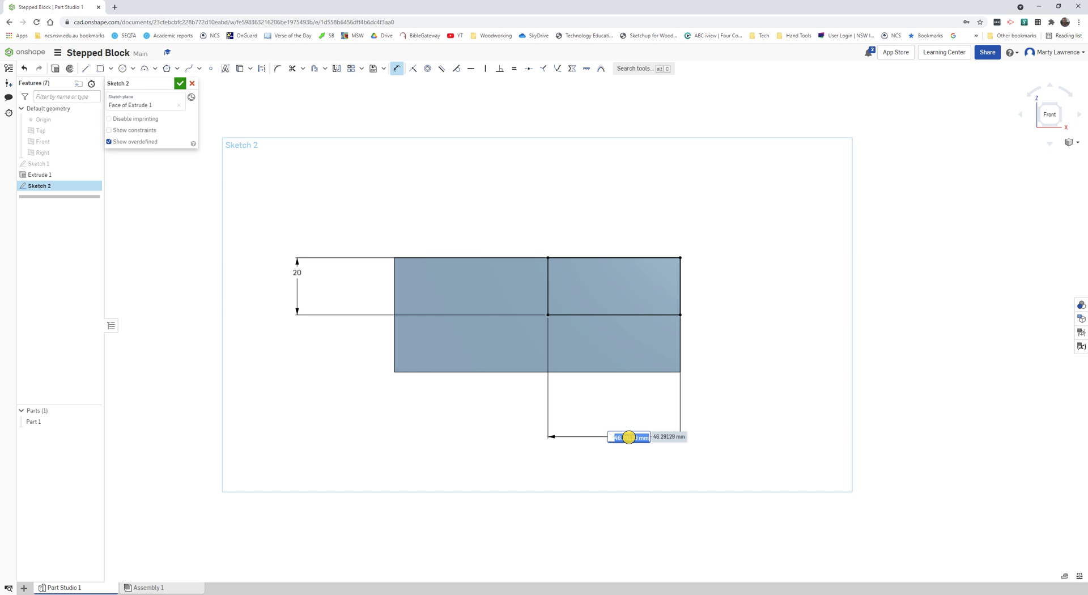
type("100/2")
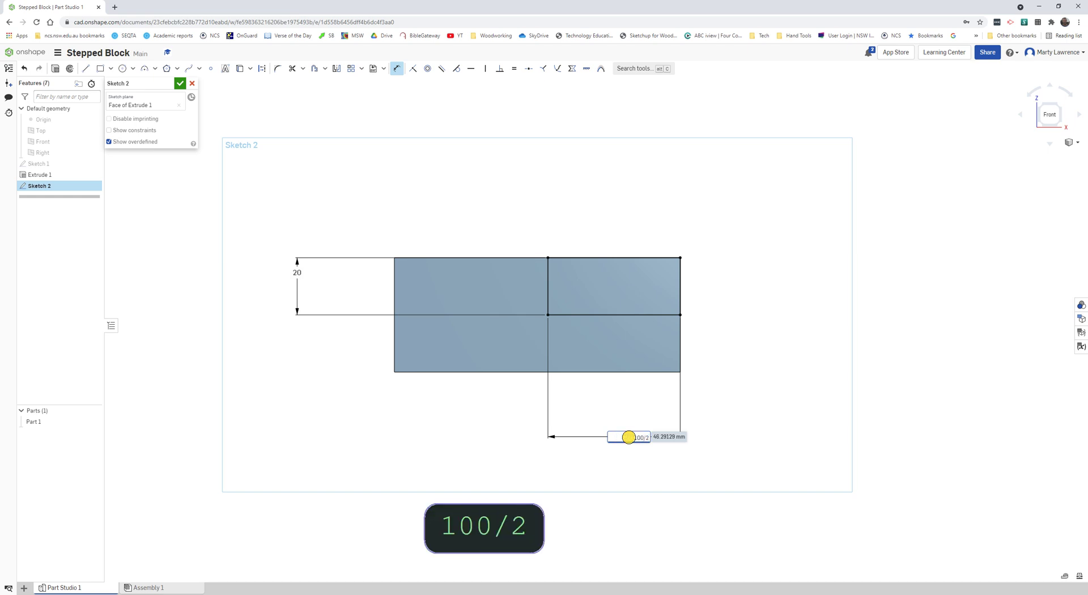
key("Return")
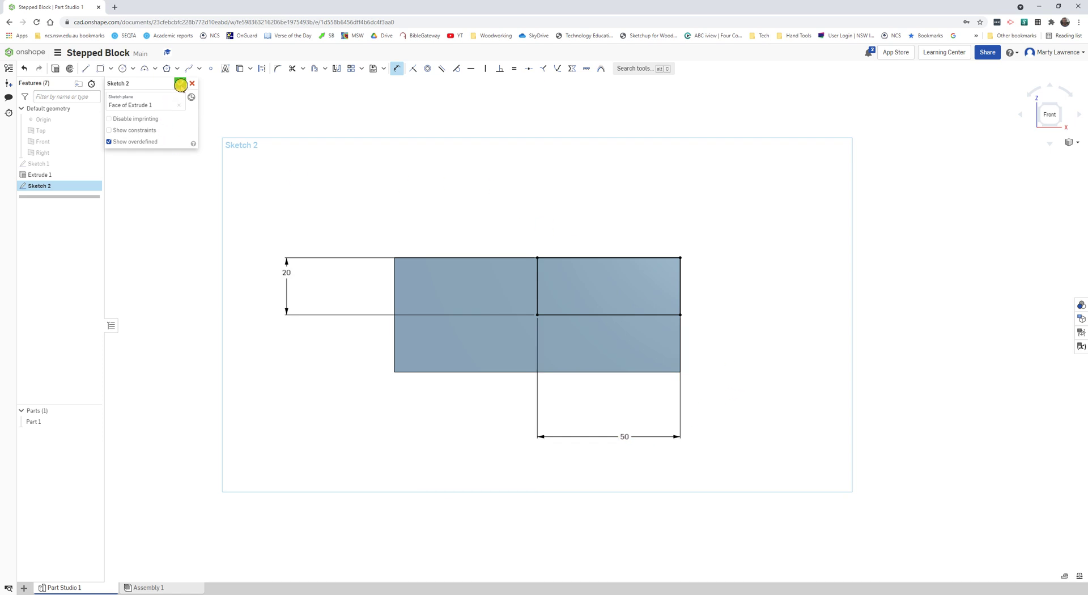
left_click(179, 85)
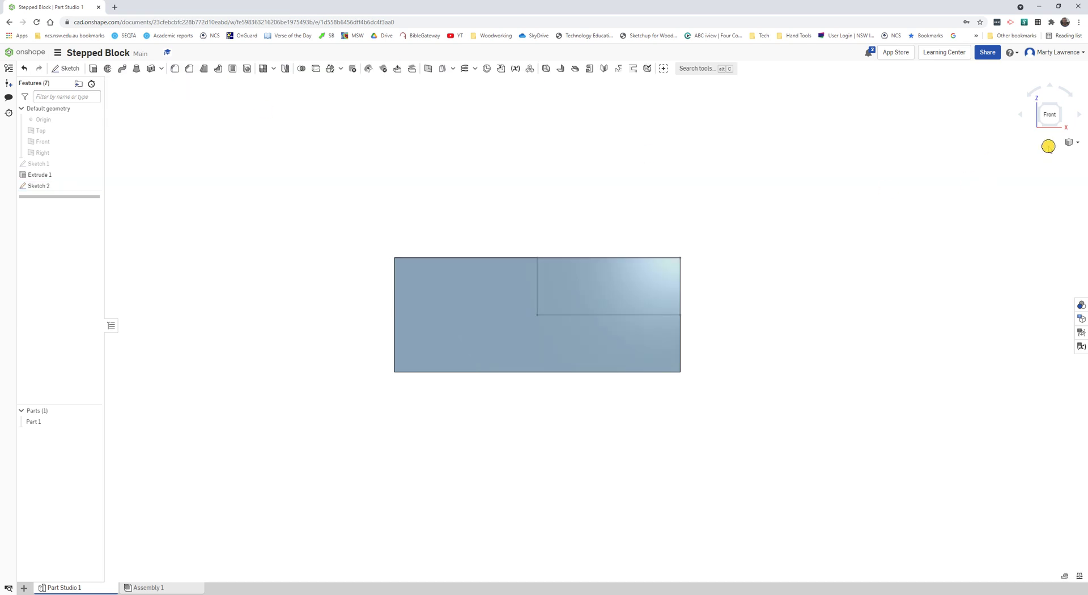
Step: Extrude the sketched rectangle as a blind Remove cut about 59 mm deep through the block to form the step
left_click(1081, 140)
left_click(1055, 168)
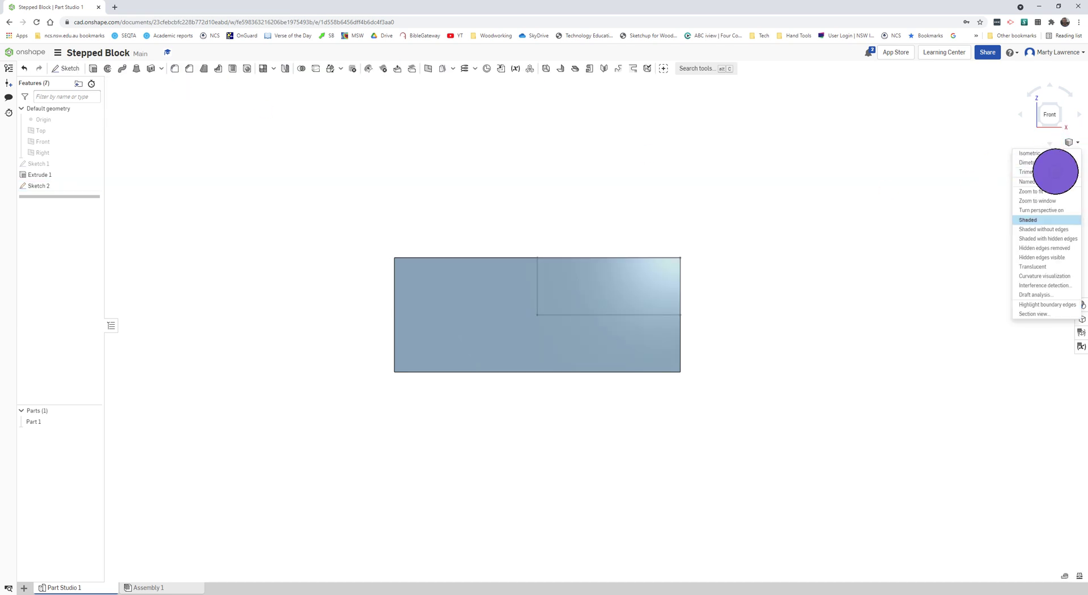
scroll(930, 262, "down", 3)
middle_click_drag(930, 262, 762, 260)
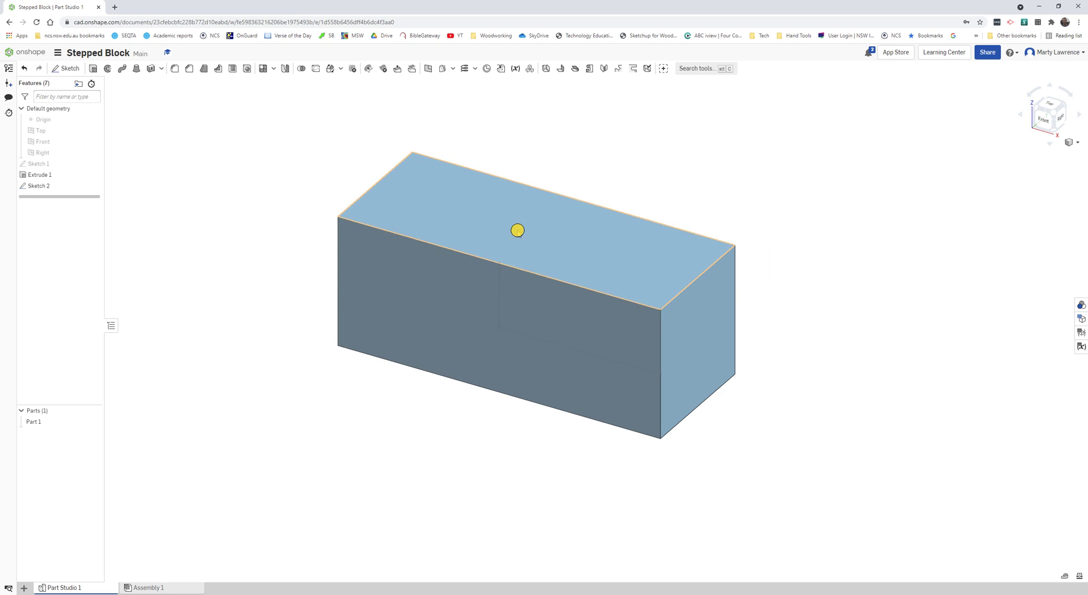
left_click(93, 68)
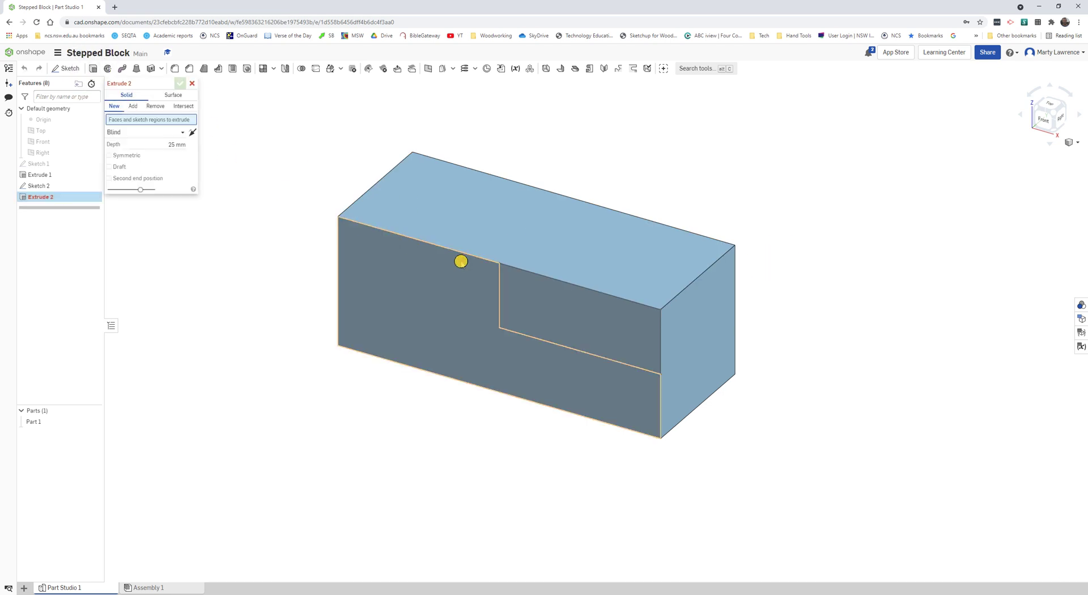
left_click(541, 289)
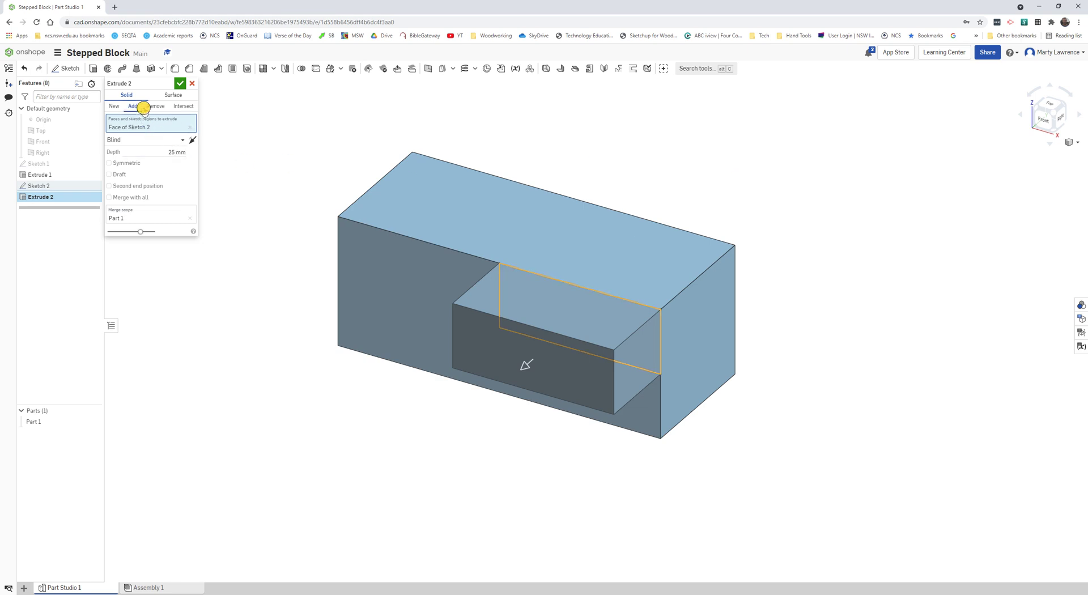
left_click(150, 106)
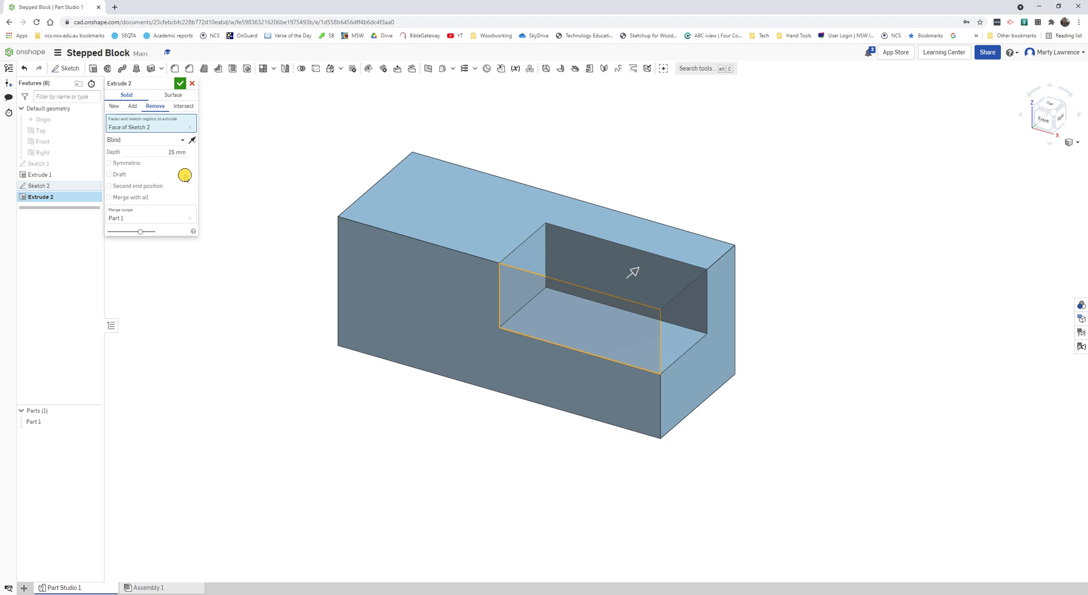
left_click_drag(633, 271, 695, 216)
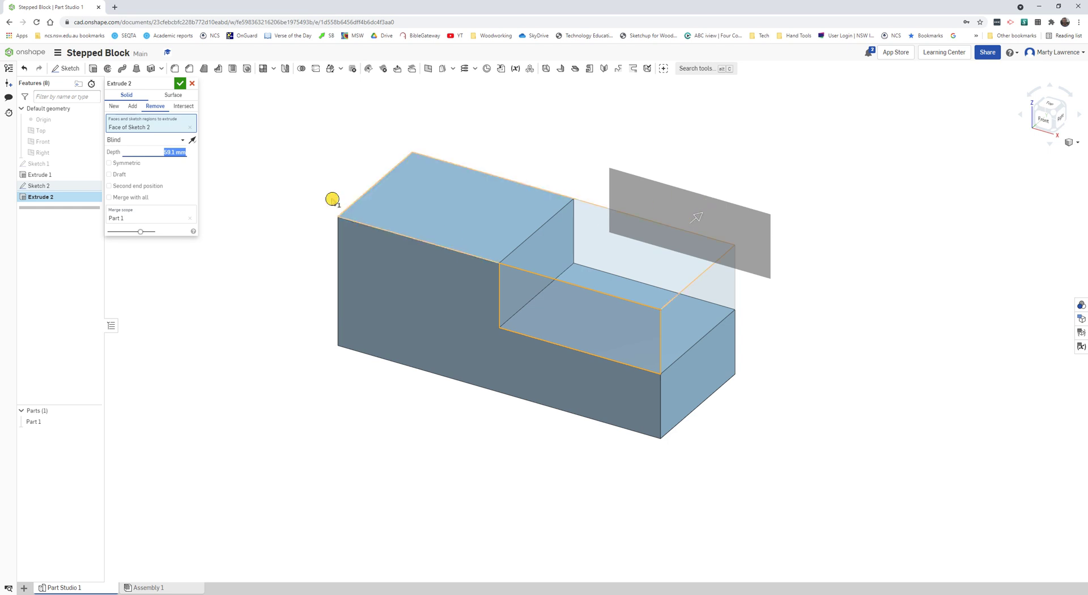
left_click(163, 146)
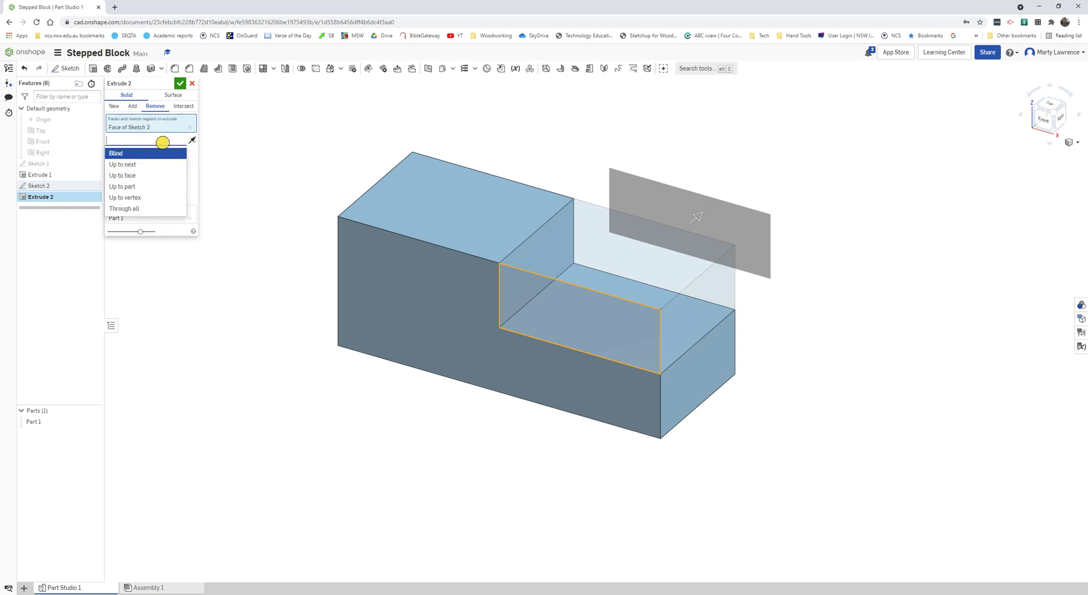
left_click(161, 146)
left_click(152, 153)
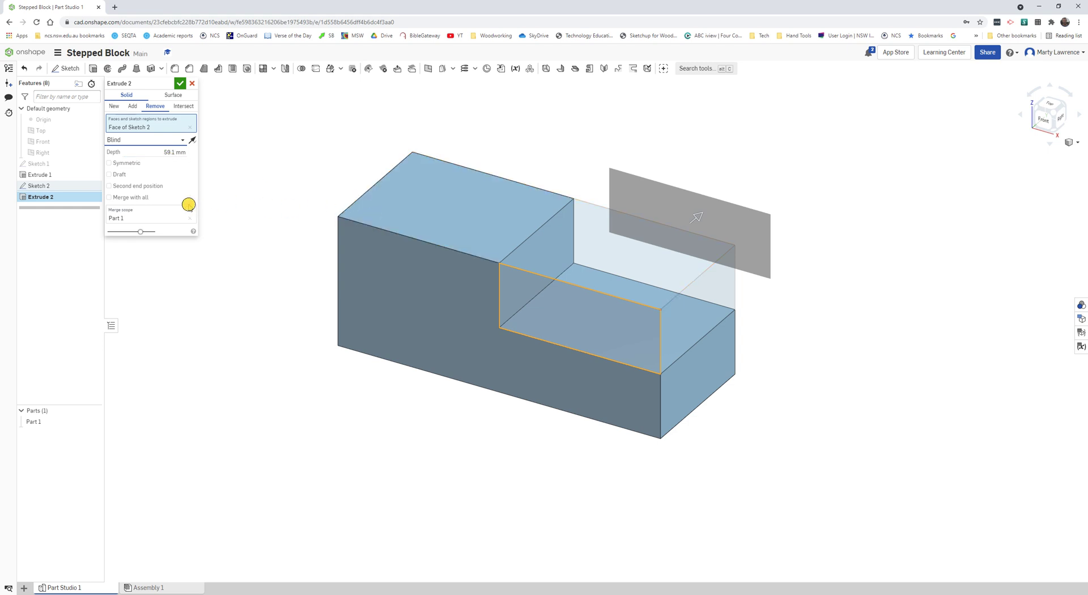
left_click(180, 85)
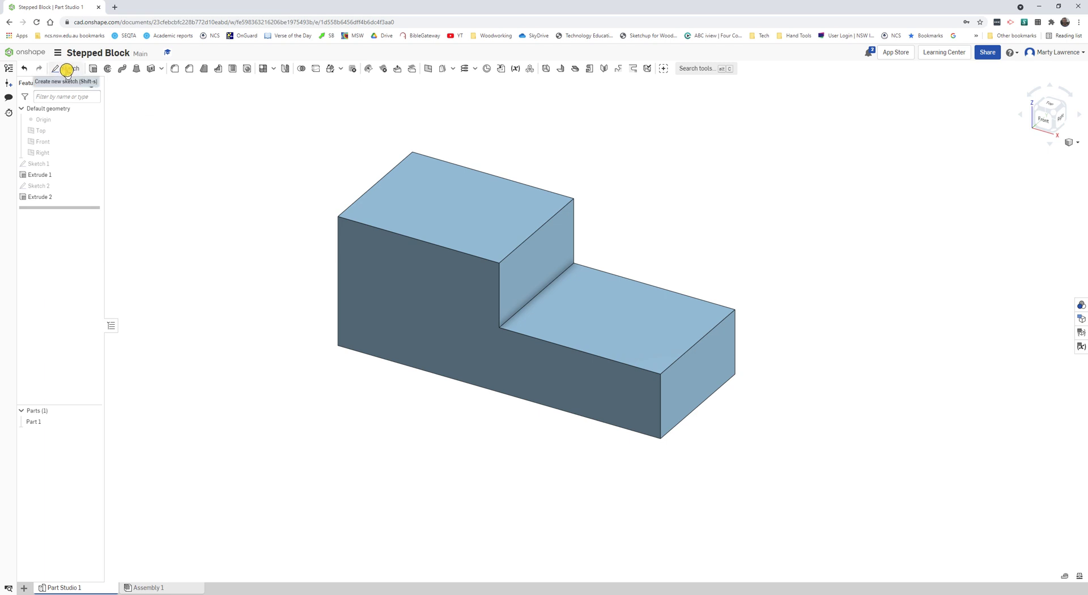
Step: Start a sketch on the lower step's top face and draw a circle about 17 mm in diameter at its centre
left_click(67, 69)
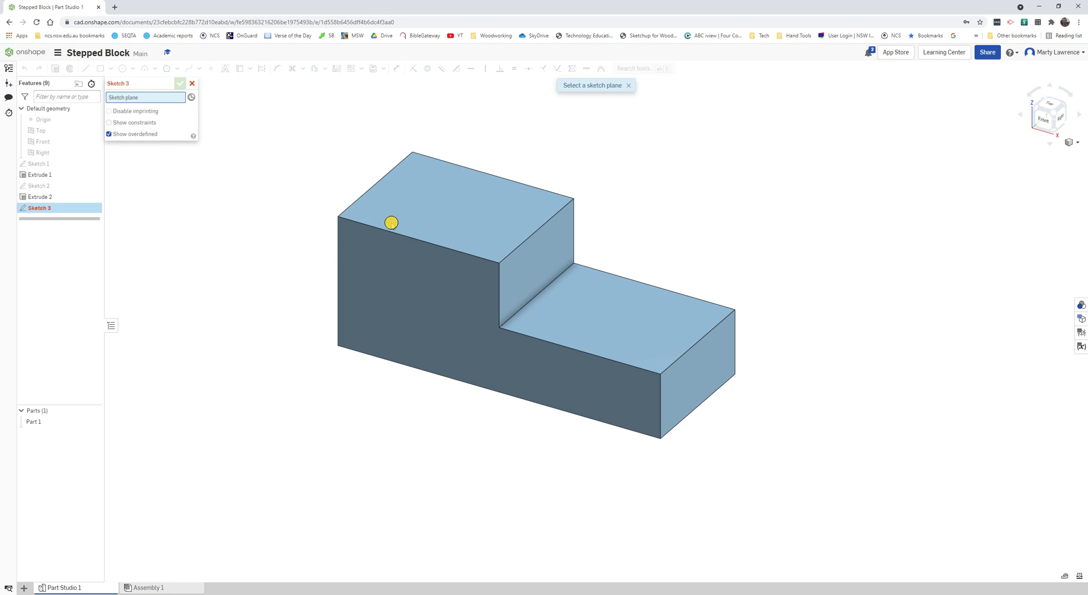
left_click(590, 310)
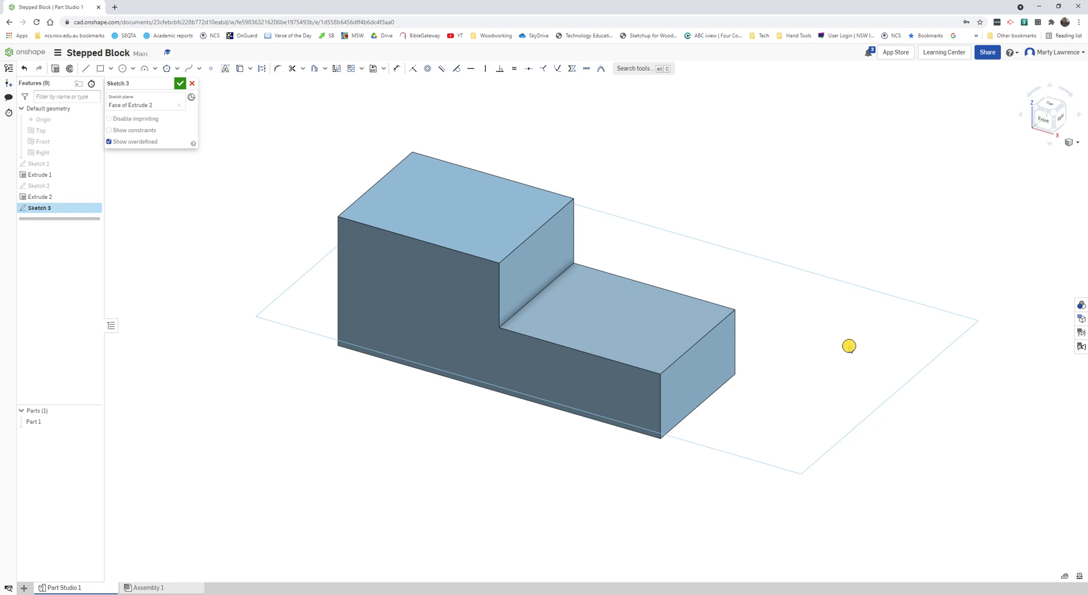
key("n")
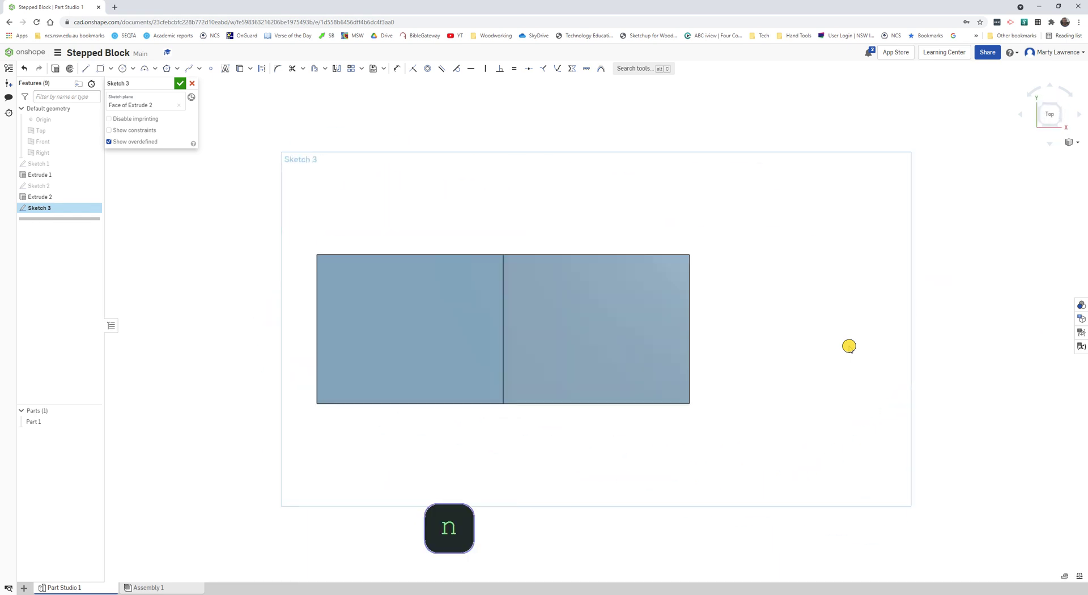
left_click(122, 68)
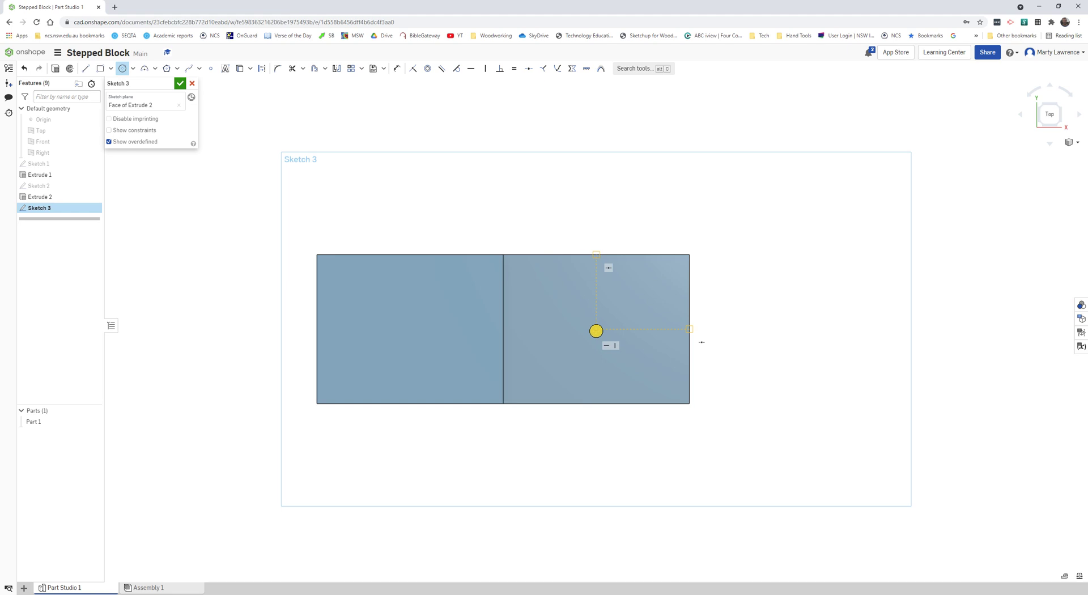
left_click(596, 331)
left_click(624, 315)
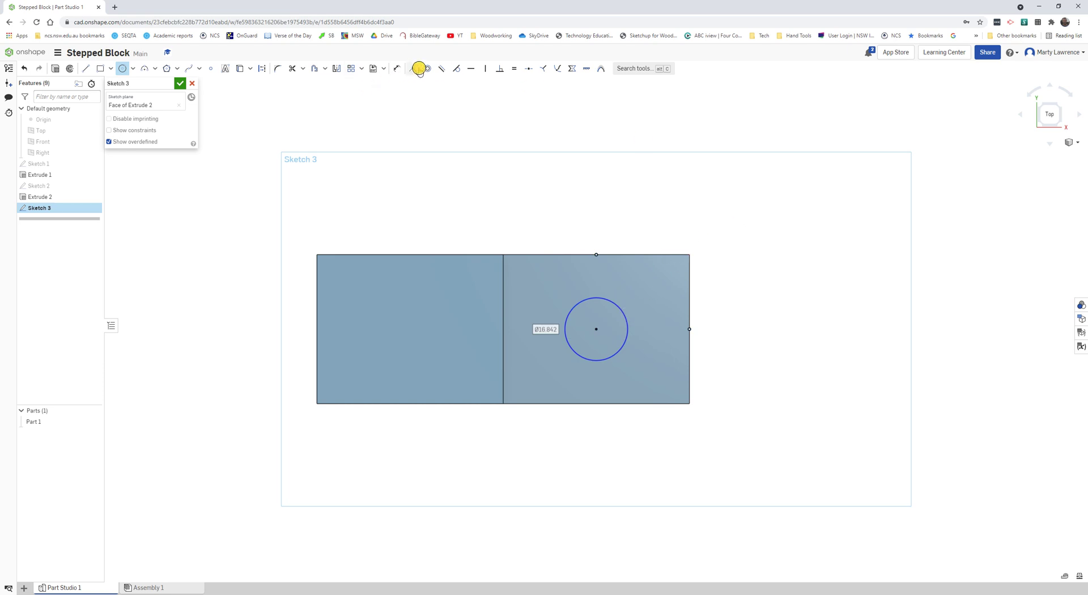
Step: Dimension the circle's diameter to 20 mm and finish the sketch
left_click(397, 68)
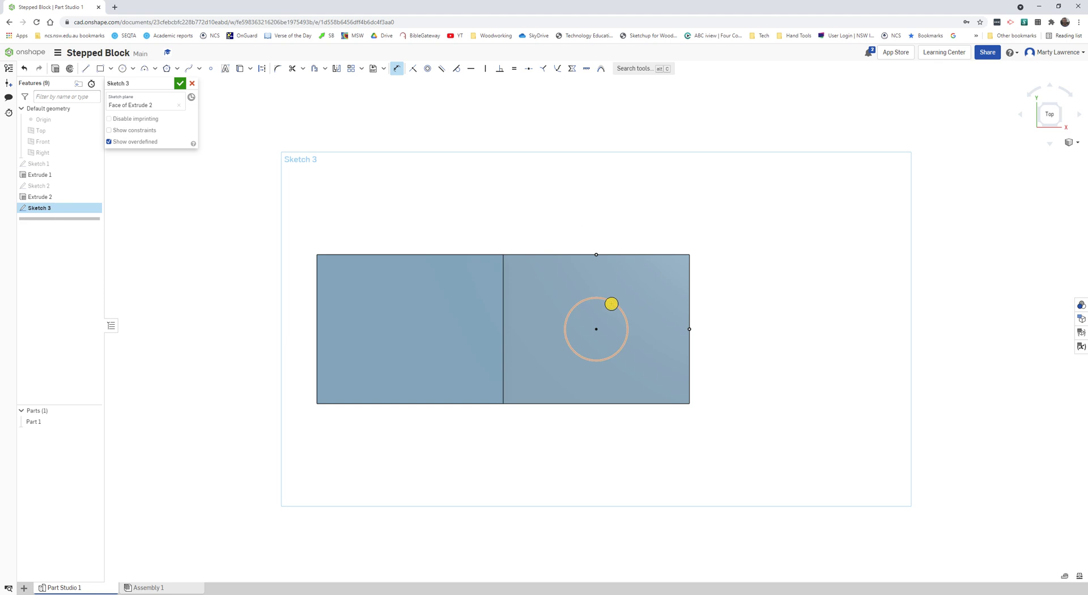
left_click(612, 301)
left_click(678, 203)
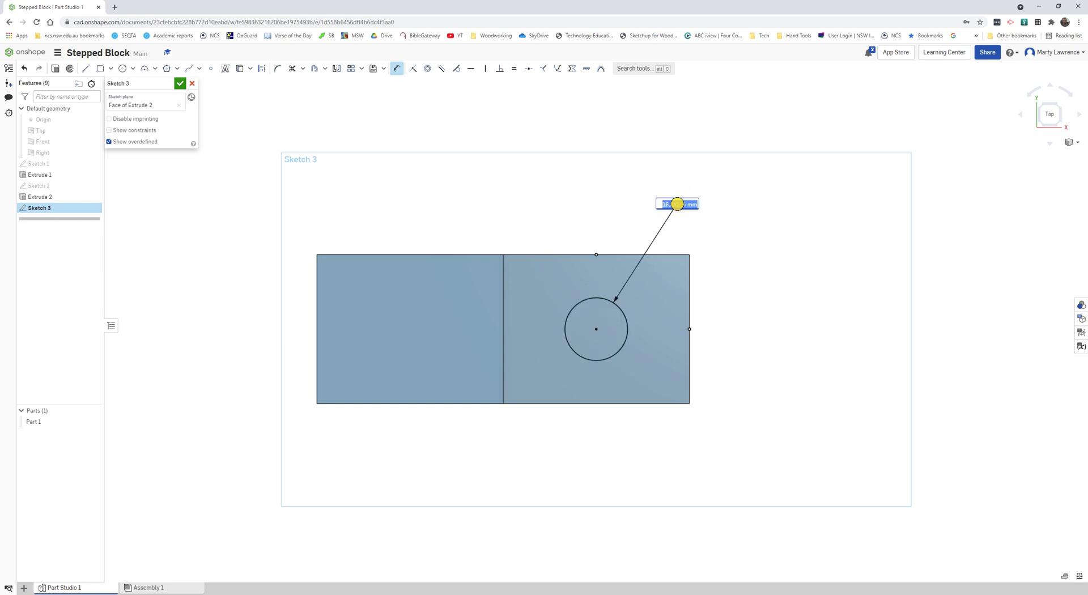
type("20")
key("Return")
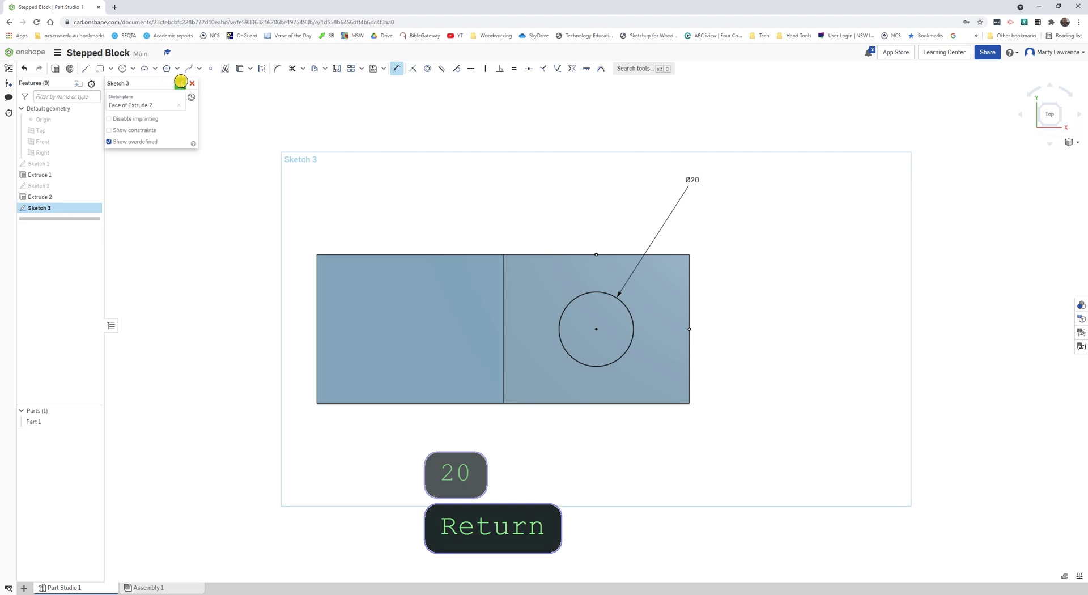
left_click(180, 83)
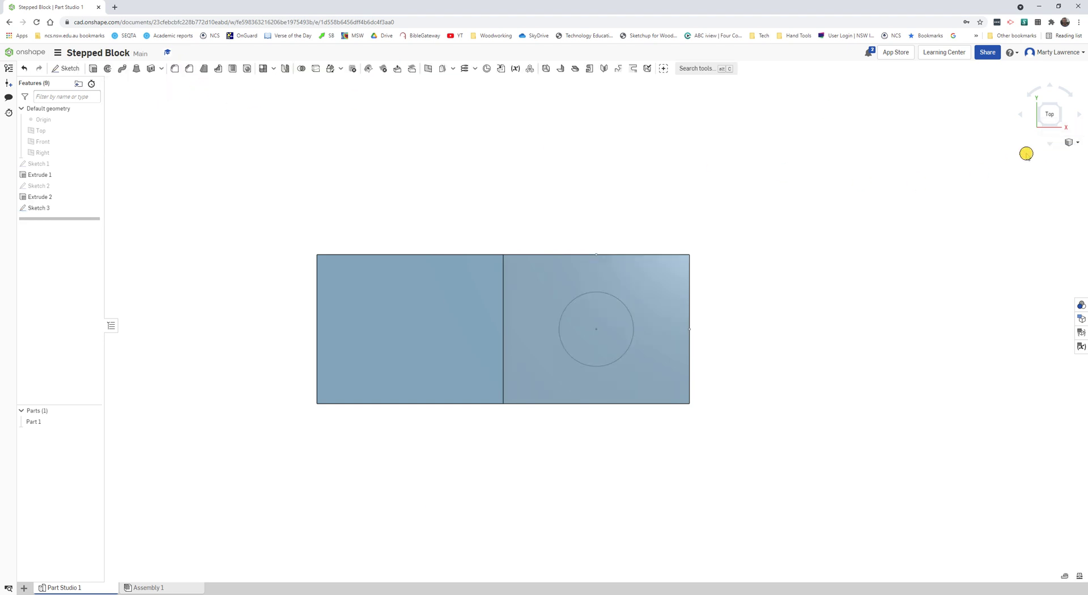
Step: Extrude the circle on the lower step as a Through all Remove cut to make the hole, with the model in trimetric view
left_click(1081, 143)
left_click(1051, 167)
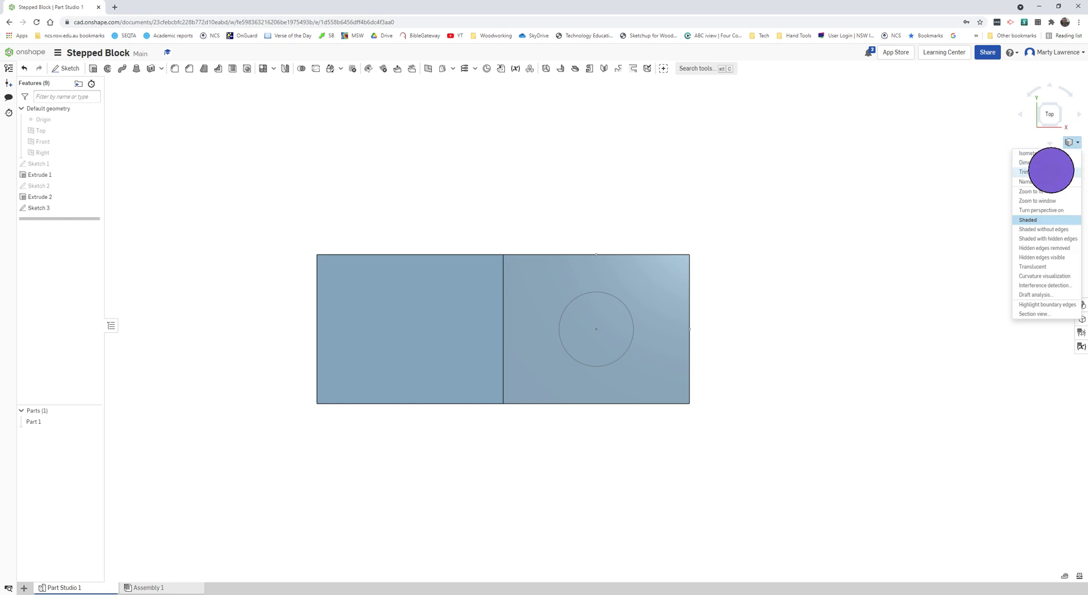
scroll(1026, 195, "down", 4)
middle_click_drag(940, 267, 678, 272)
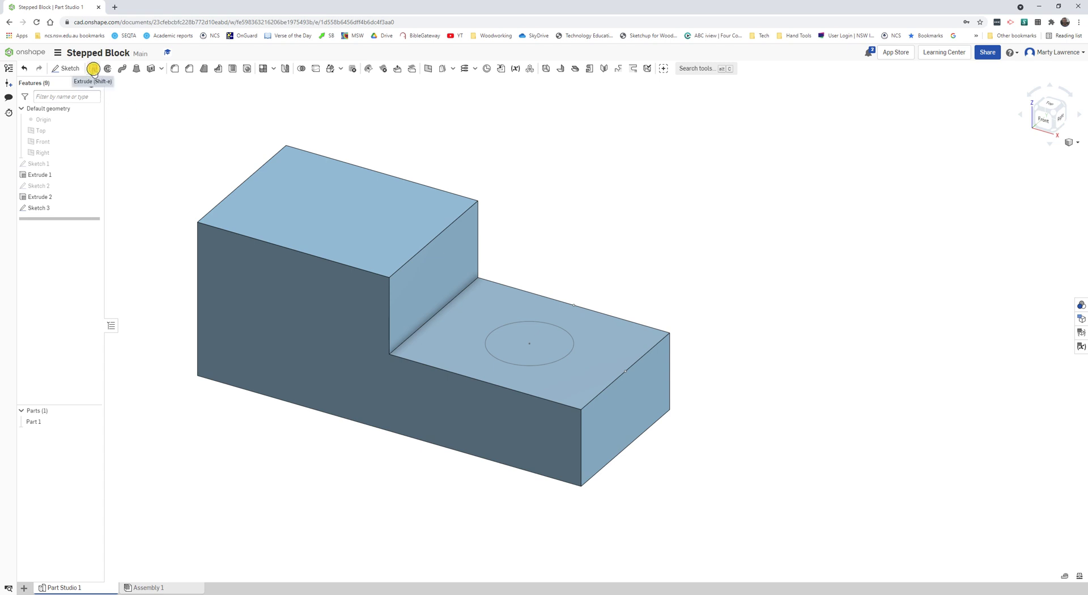
left_click(93, 69)
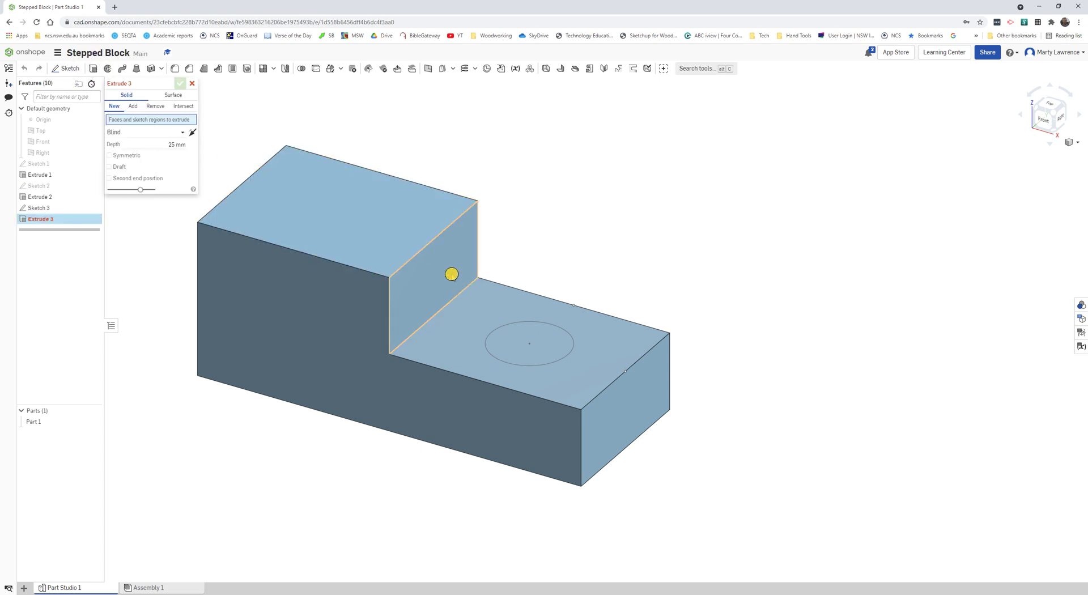
left_click(526, 326)
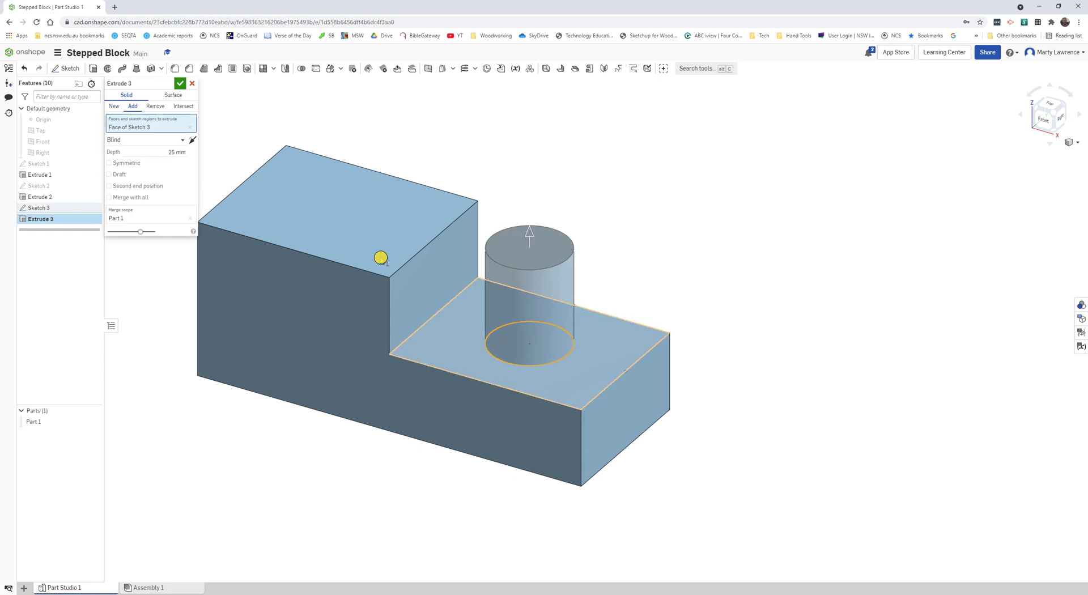
left_click(154, 106)
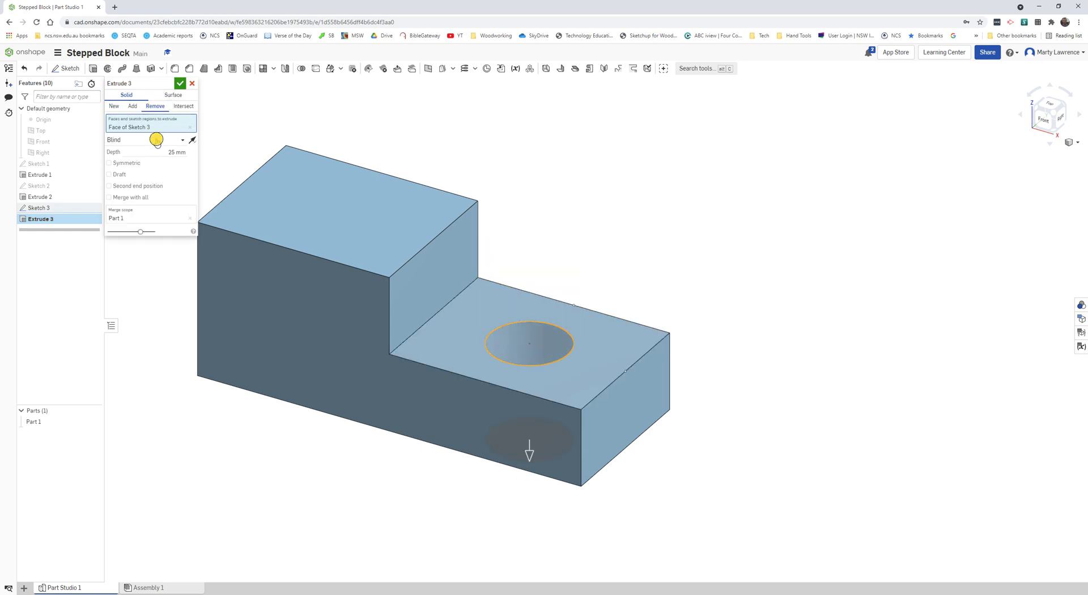
left_click(152, 139)
left_click(135, 209)
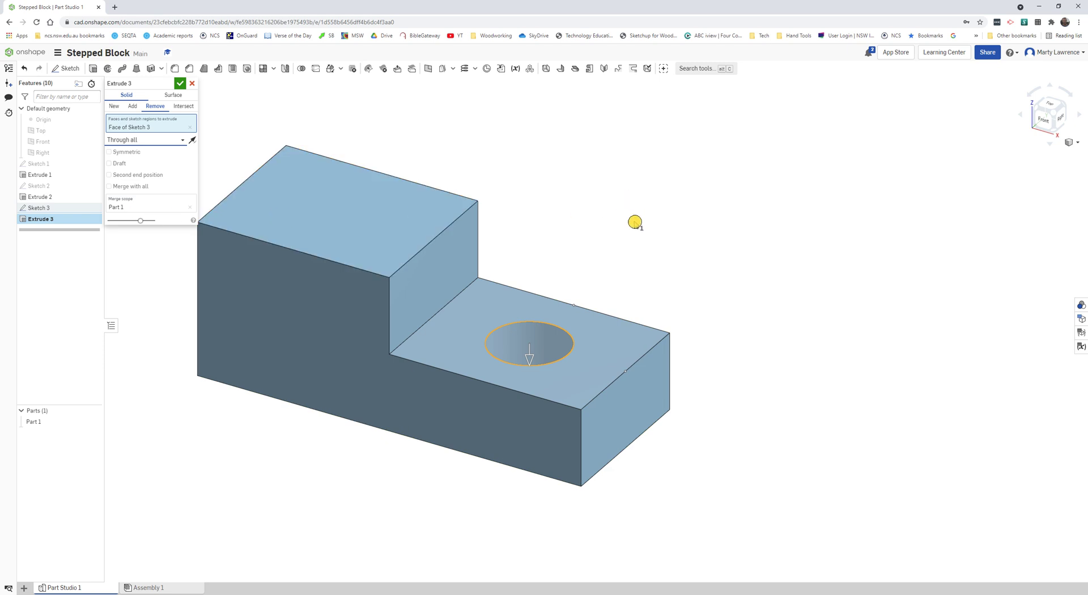
mouse_move(635, 222)
right_mouse_down()
mouse_move(620, 260)
mouse_move(644, 245)
mouse_move(641, 170)
mouse_move(630, 231)
right_mouse_up()
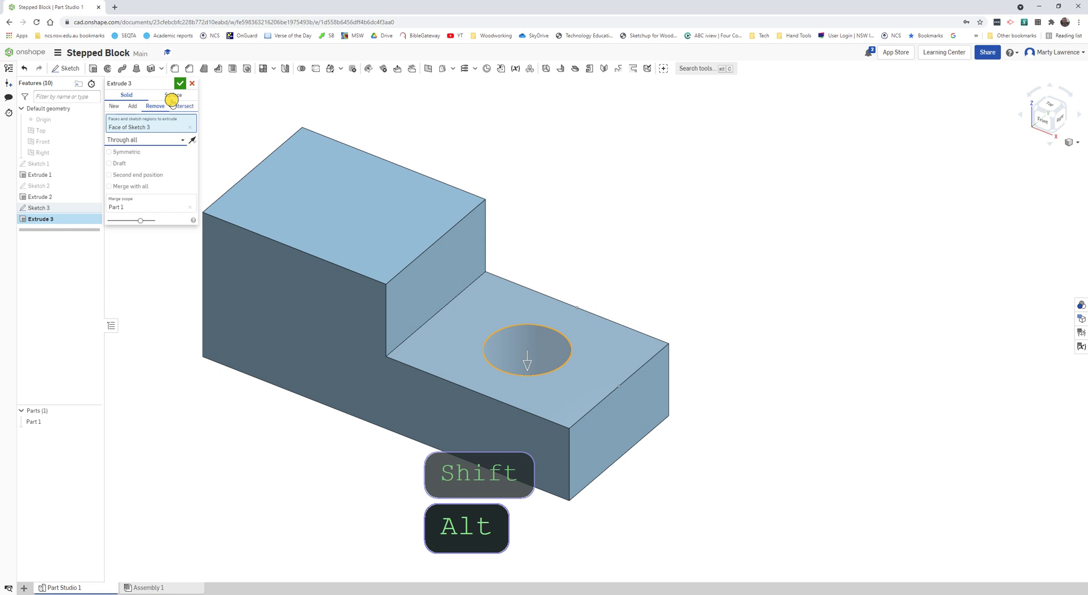
left_click(179, 84)
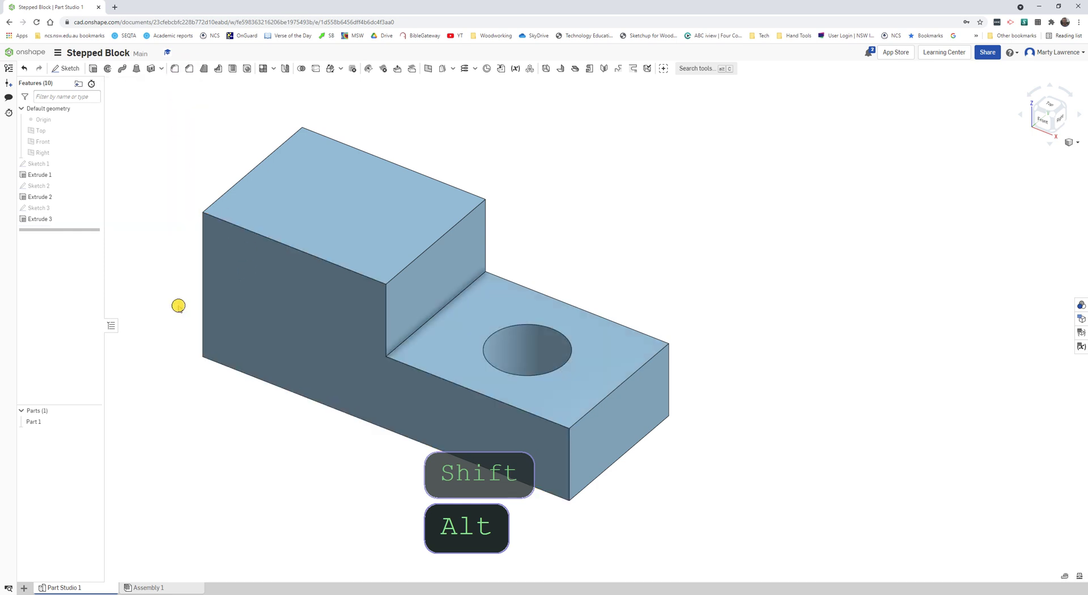
Step: Hide Part 1 and show it again, twice, to demonstrate its visibility toggle
middle_click_drag(178, 305, 279, 301)
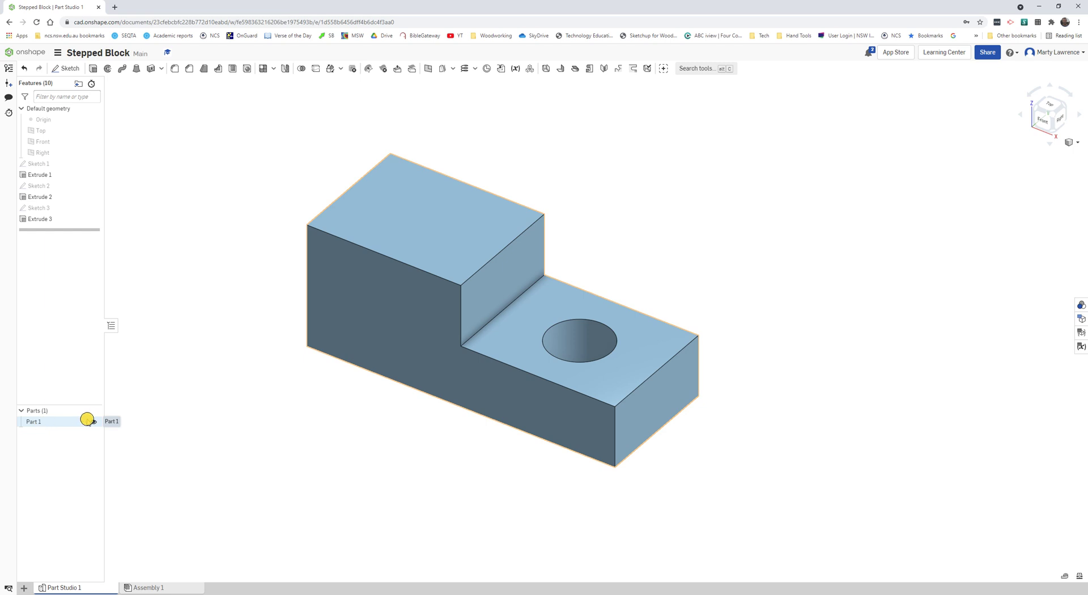
left_click(93, 420)
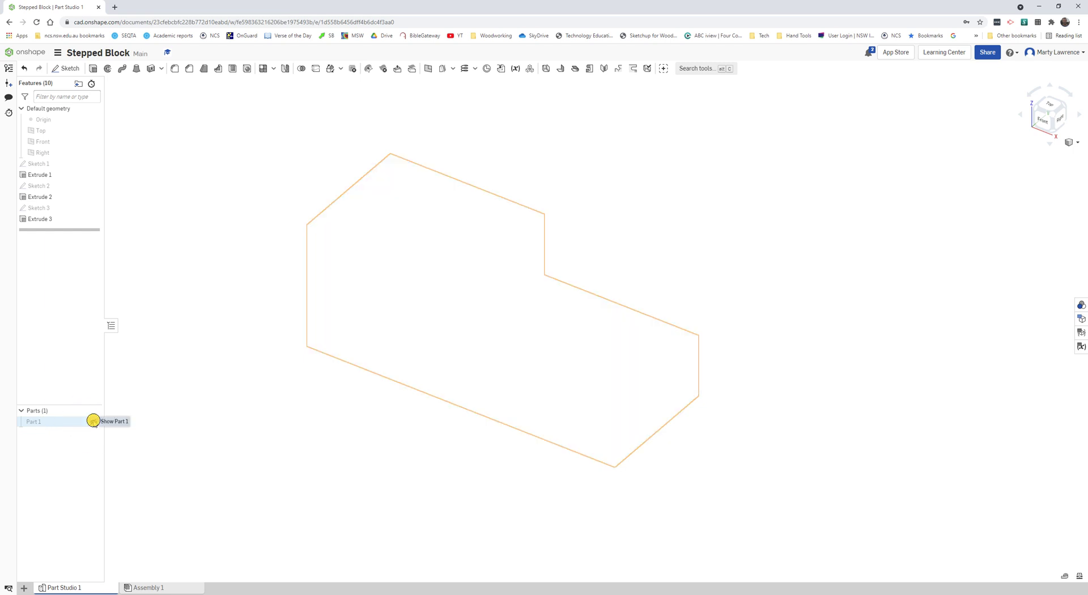
left_click(93, 420)
left_click(93, 420)
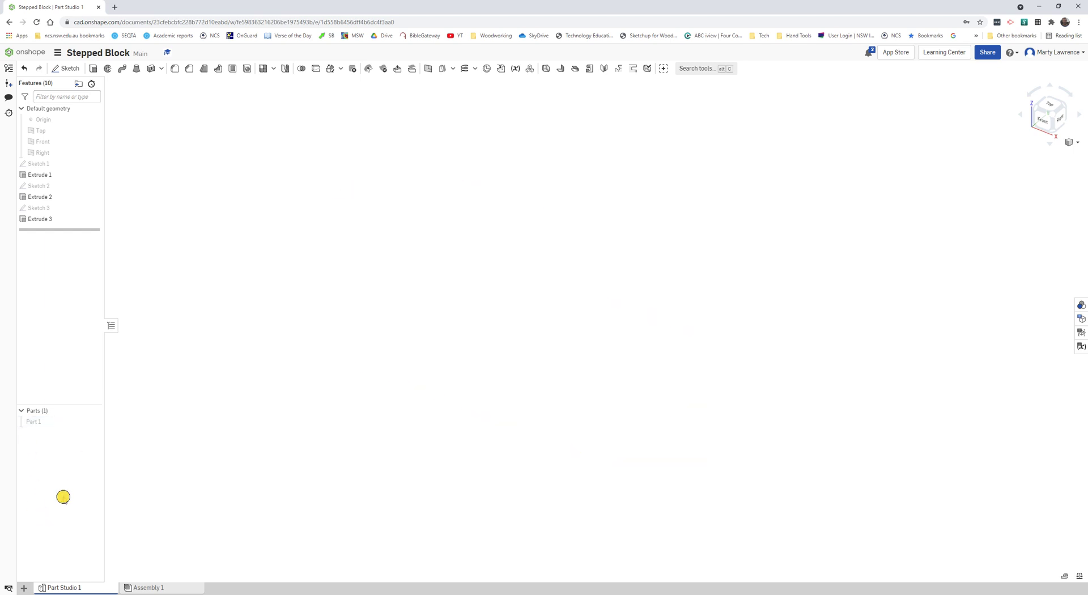
left_click(94, 421)
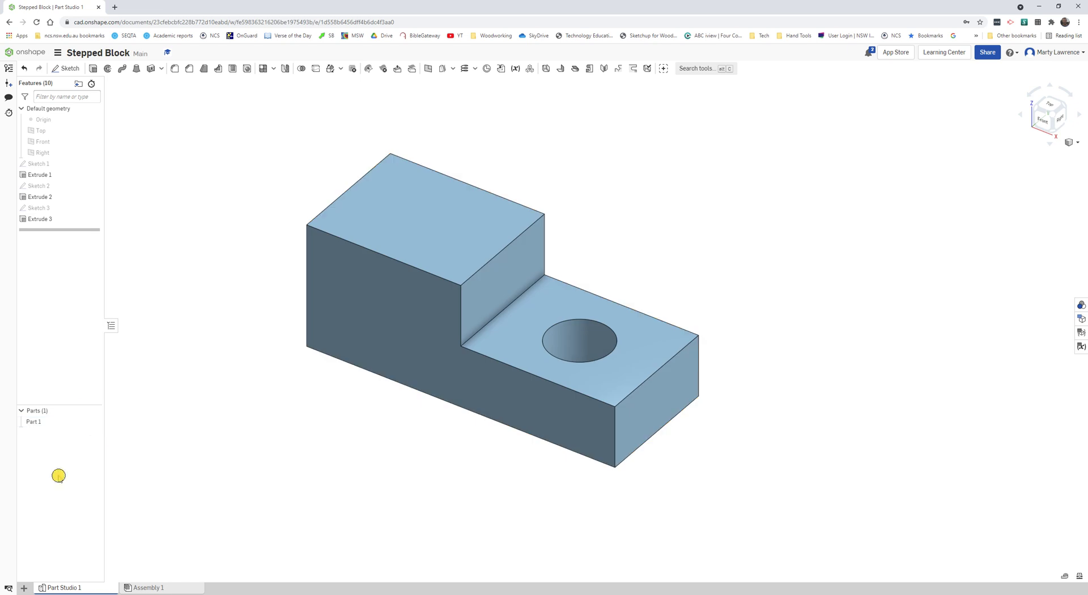
Step: Change Part 1's appearance to the purple palette colour AE55BC and apply it
right_click(35, 422)
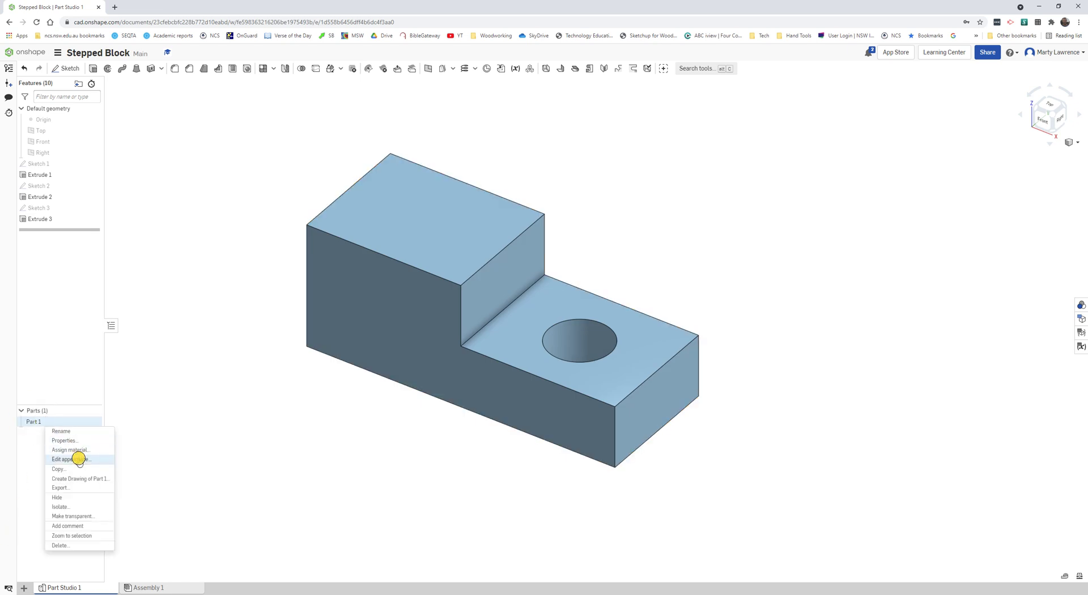
left_click(79, 459)
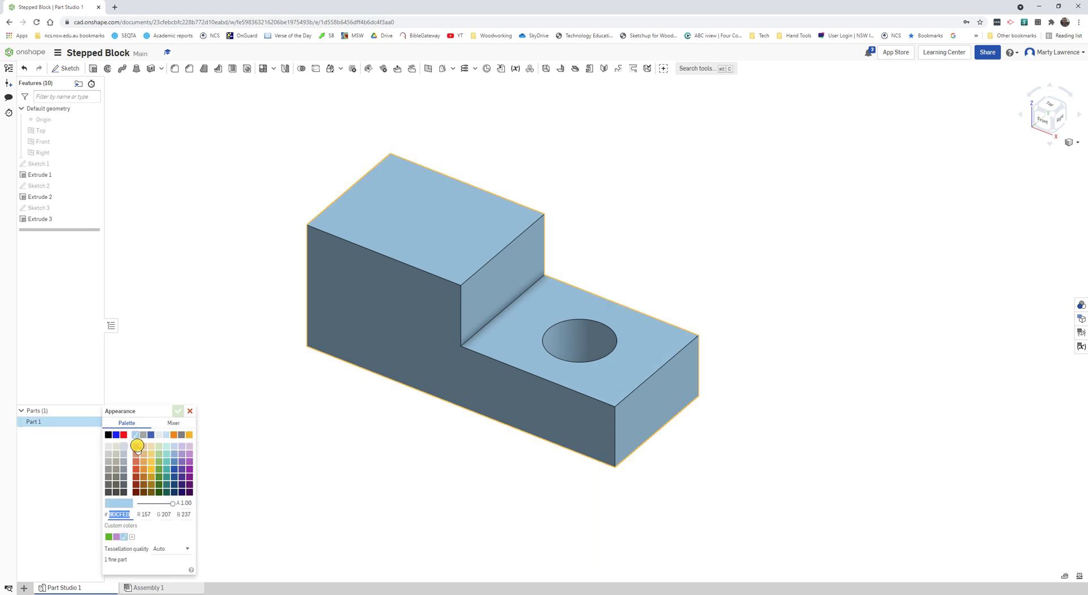
left_click(124, 436)
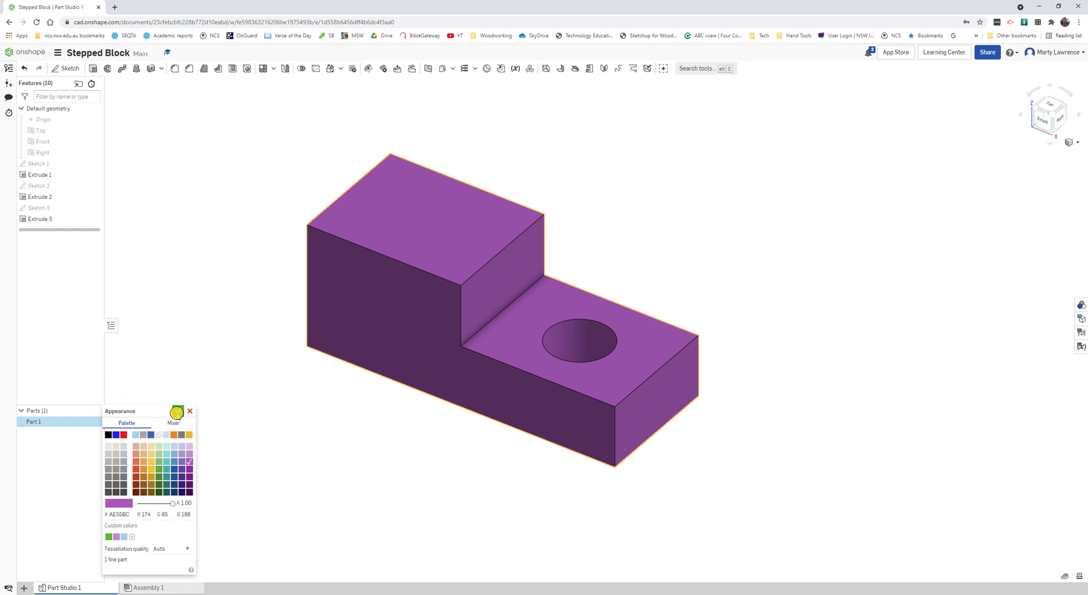
left_click(177, 412)
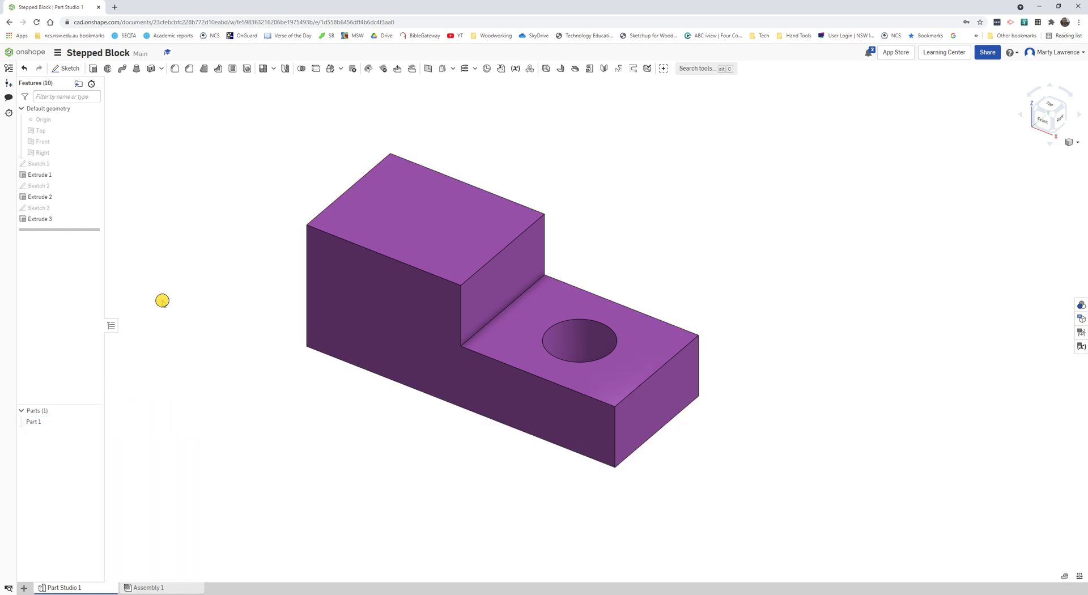